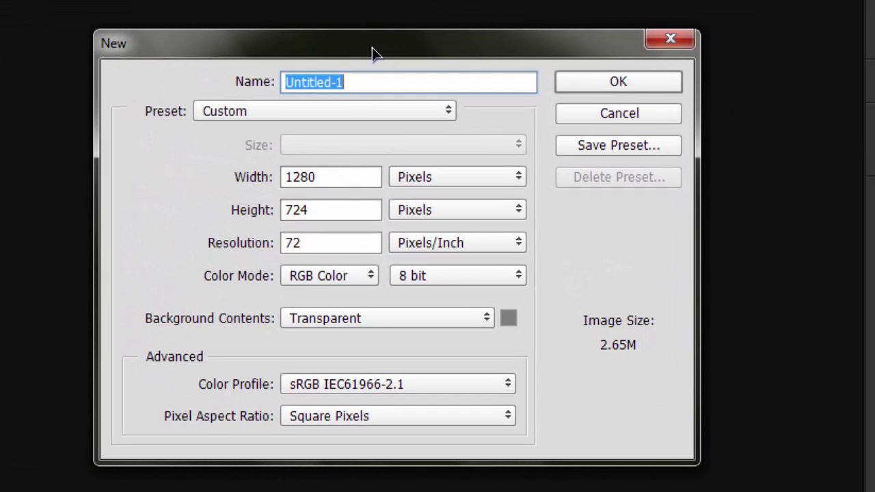
# Step: Name the 1280 × 724 transparent document 'Dragon', create it, and fit the canvas on screen
pyautogui.moveTo(371, 48); pyautogui.dragTo(351, 33)
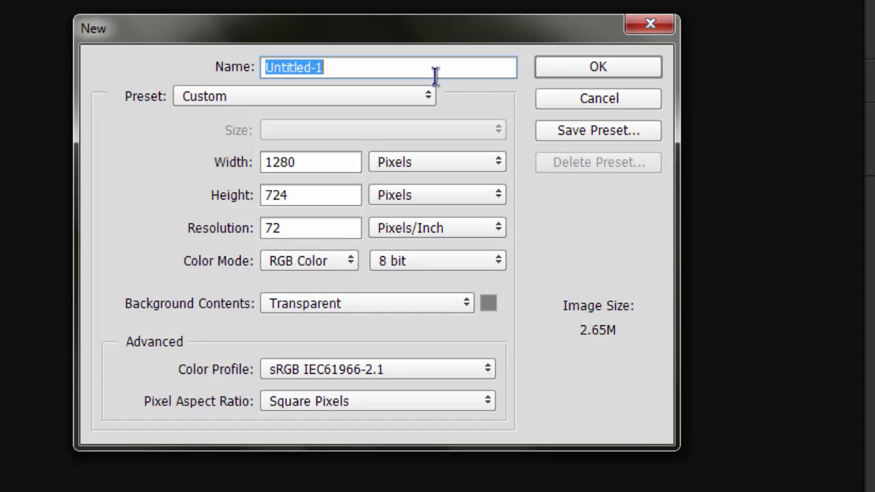
pyautogui.write('Dragon')
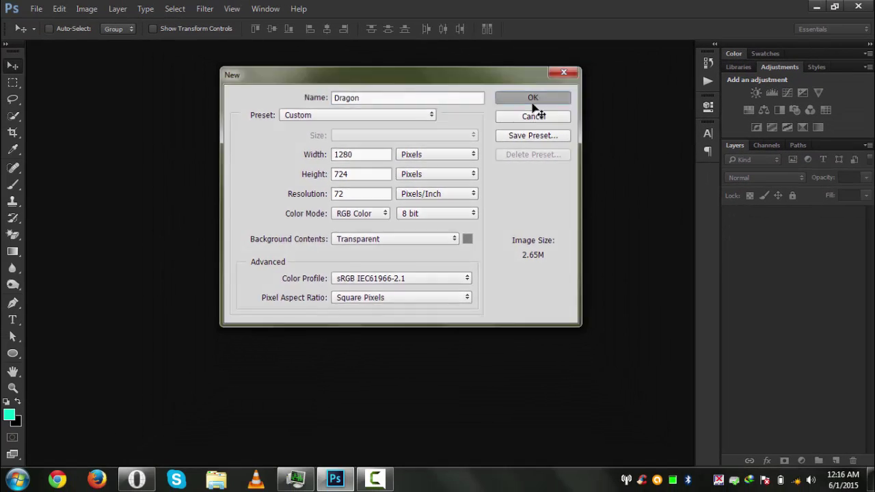
pyautogui.click(531, 100)
pyautogui.hotkey('ctrl', '0')
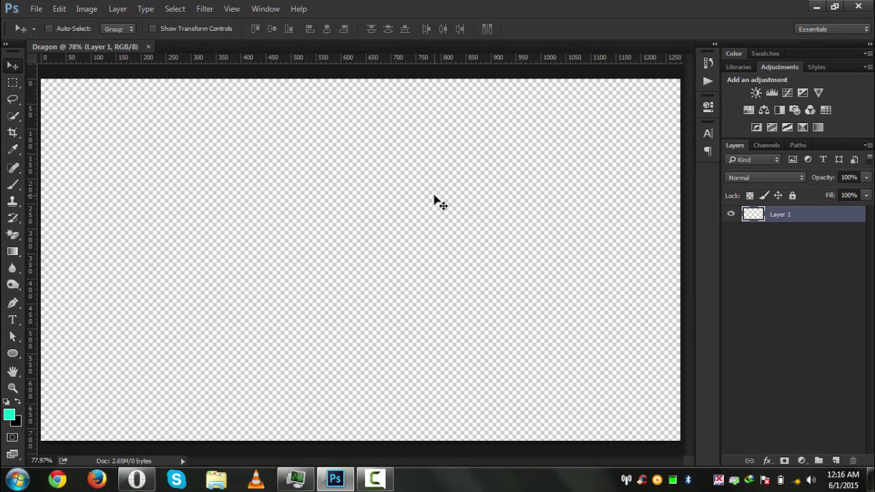
# Step: Preview the metal_scratches image from the desktop
pyautogui.click(815, 6)
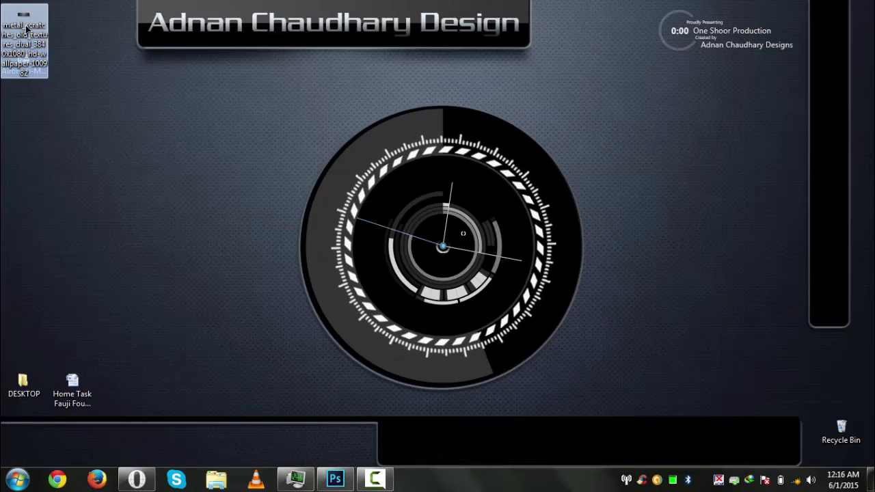
pyautogui.doubleClick(26, 27)
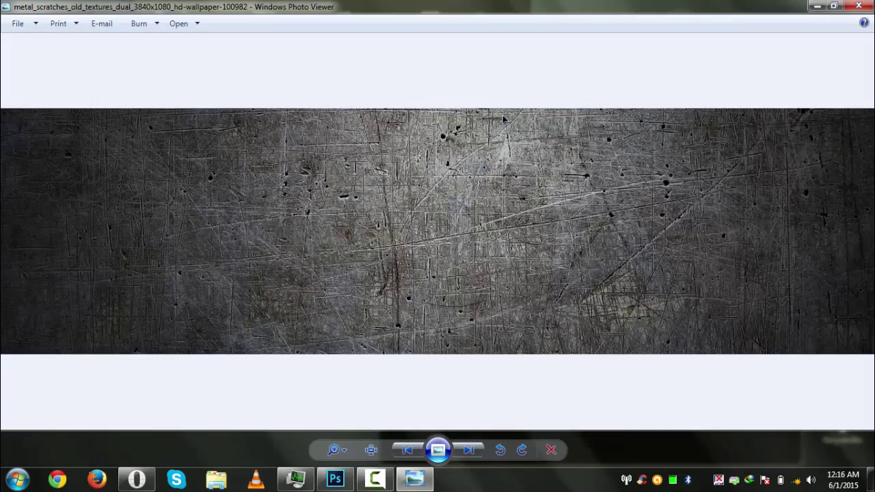
pyautogui.click(857, 7)
# Step: Place metal_scratches into the Dragon canvas, moved and stretched across the bottom half
pyautogui.moveTo(24, 19); pyautogui.dragTo(264, 210)
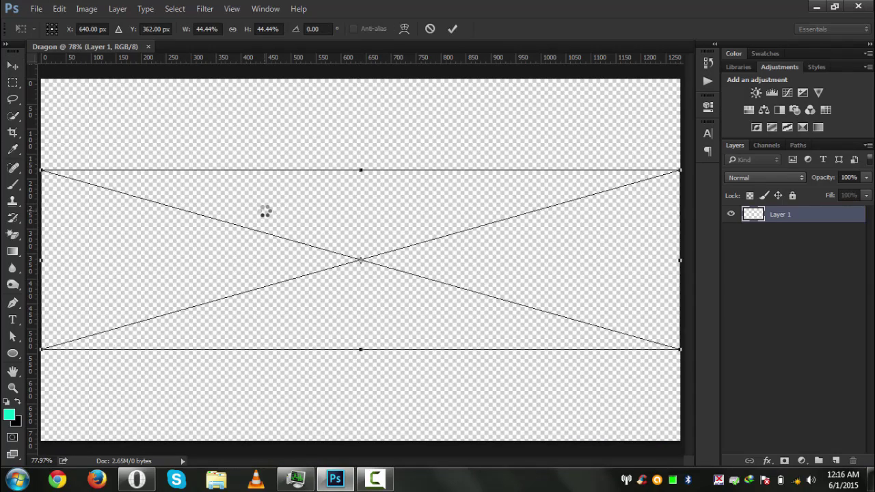
pyautogui.scroll(-1, 332, 205)
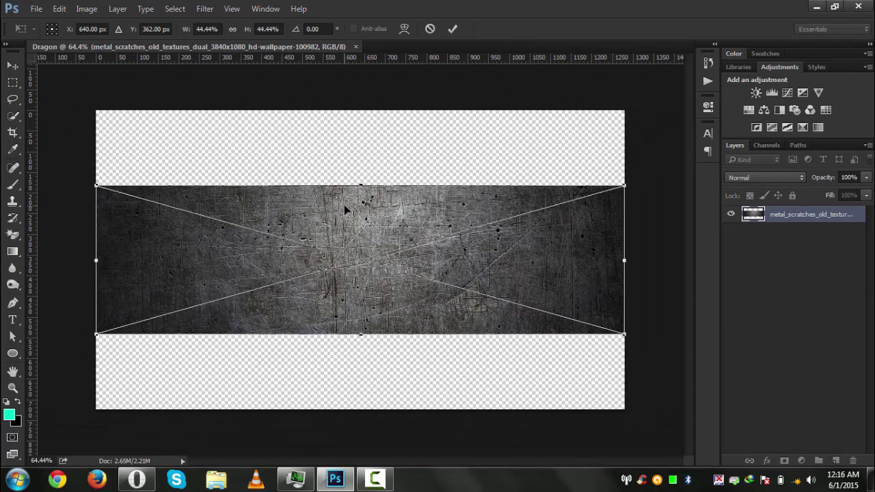
pyautogui.moveTo(353, 209); pyautogui.dragTo(358, 274)
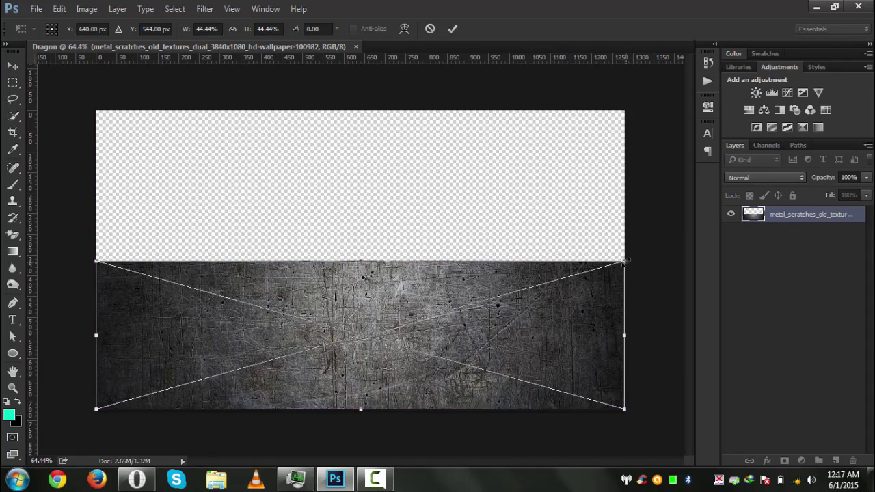
pyautogui.moveTo(624, 260); pyautogui.dragTo(628, 260)
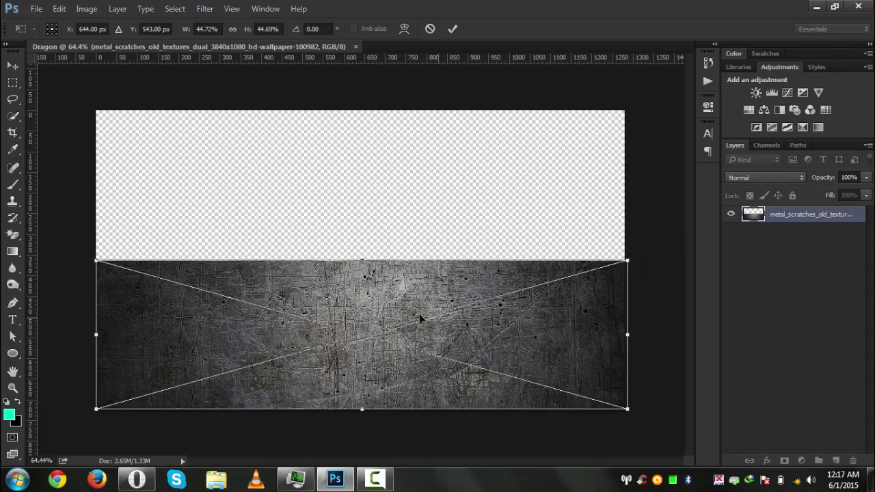
pyautogui.press('Return')
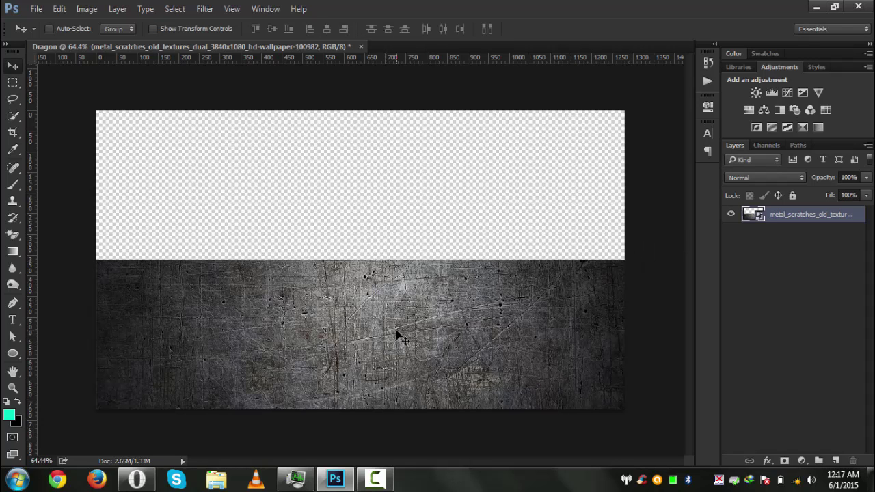
pyautogui.scroll(1, 395, 329)
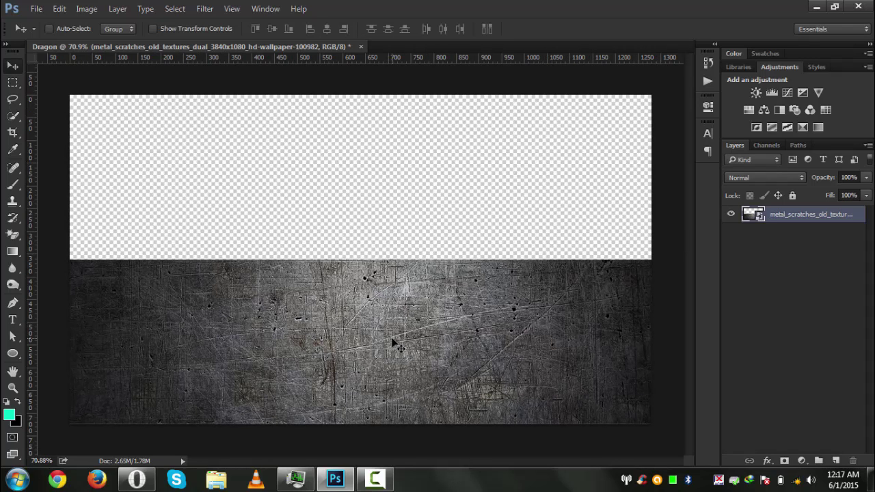
pyautogui.scroll(-1, 346, 311)
# Step: Duplicate the metal texture, flip the copy vertically, and move it into the top half
pyautogui.hotkey('ctrl', 'j')
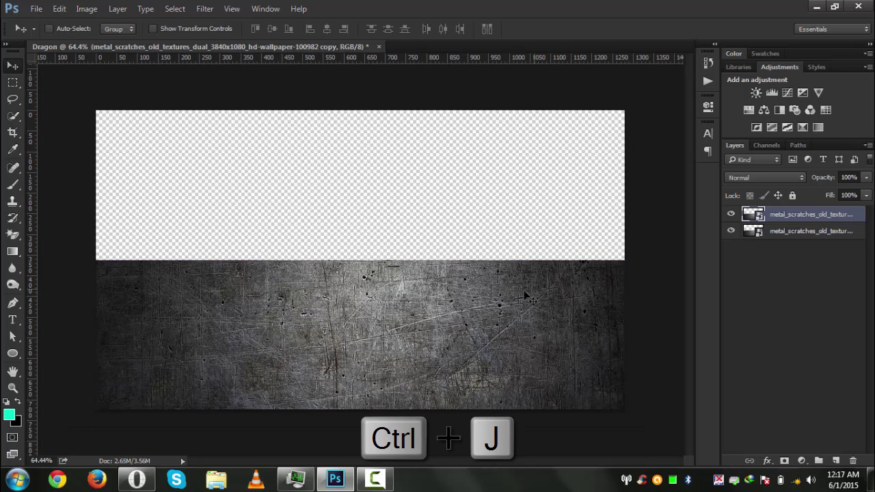
pyautogui.hotkey('ctrl', 't')
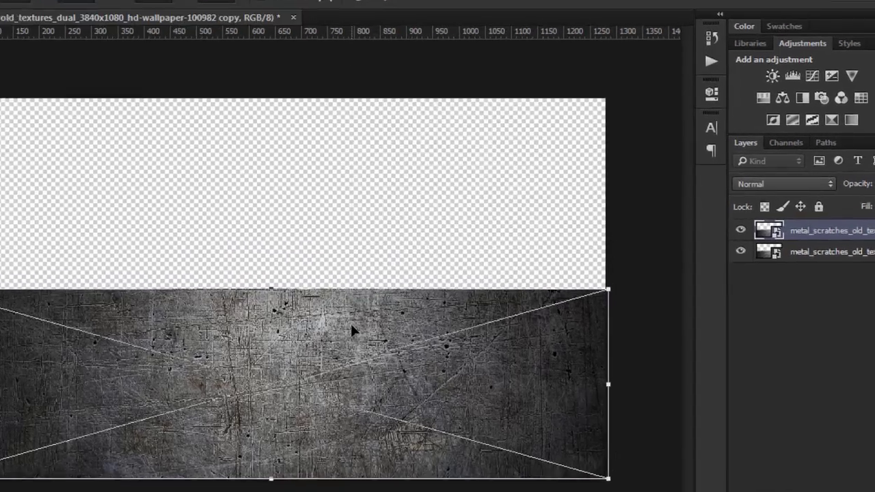
pyautogui.rightClick(352, 330)
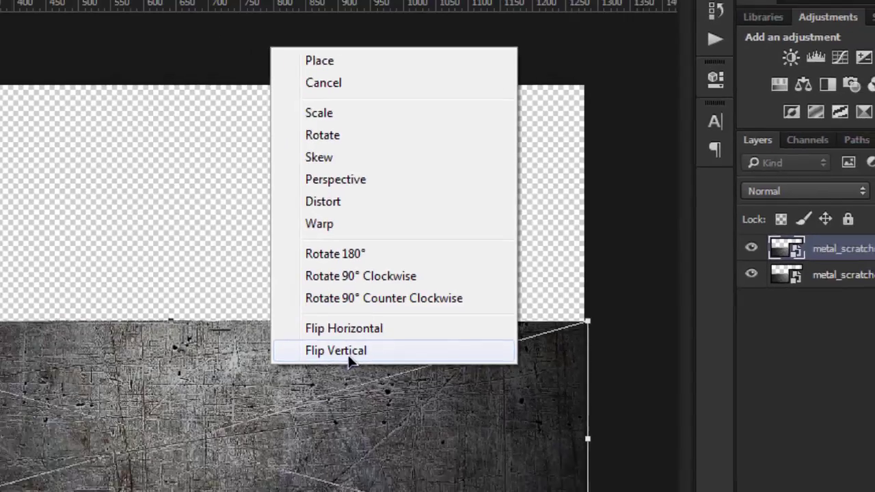
pyautogui.click(268, 396)
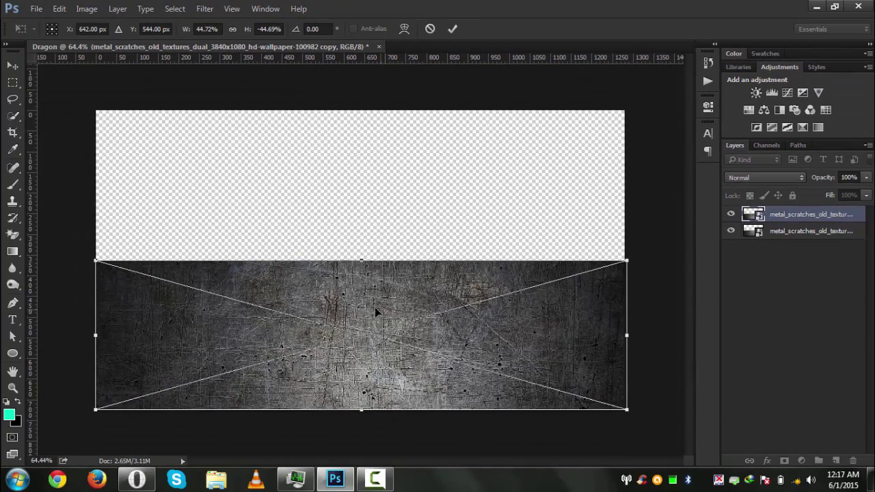
pyautogui.moveTo(375, 307); pyautogui.dragTo(381, 162)
pyautogui.press('Return')
pyautogui.scroll(4, 362, 277)
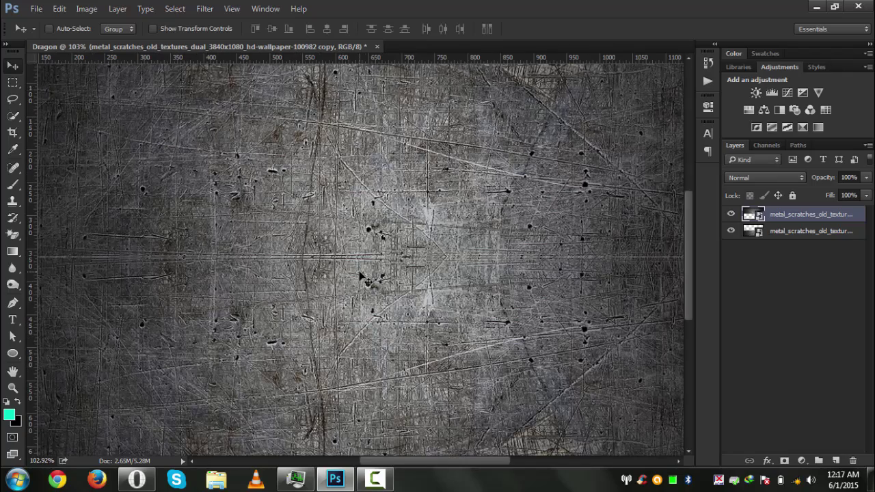
pyautogui.scroll(-3, 362, 277)
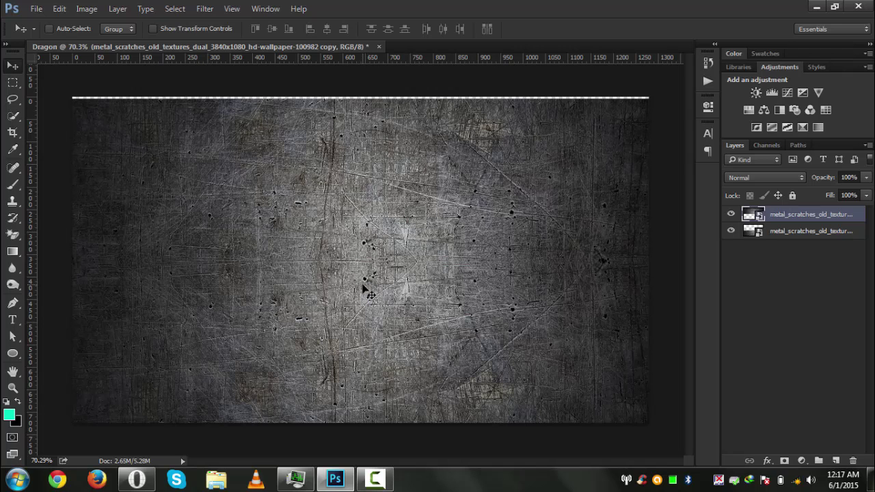
# Step: Duplicate the top texture and enlarge it slightly to cover the gap at the canvas top
pyautogui.hotkey('ctrl', 'j')
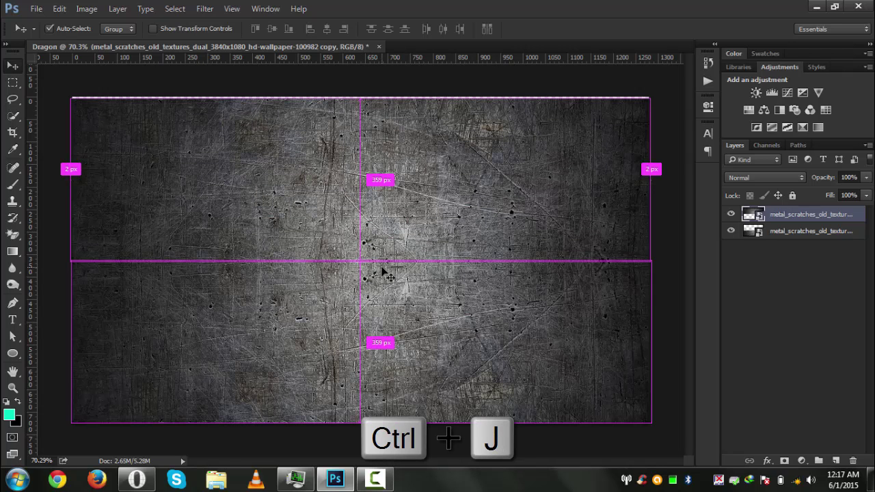
pyautogui.scroll(-3, 383, 272)
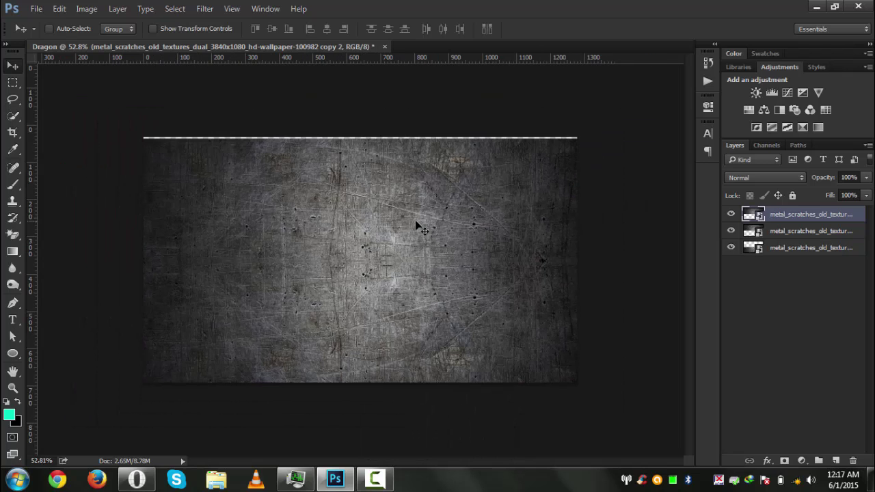
pyautogui.hotkey('ctrl', 't')
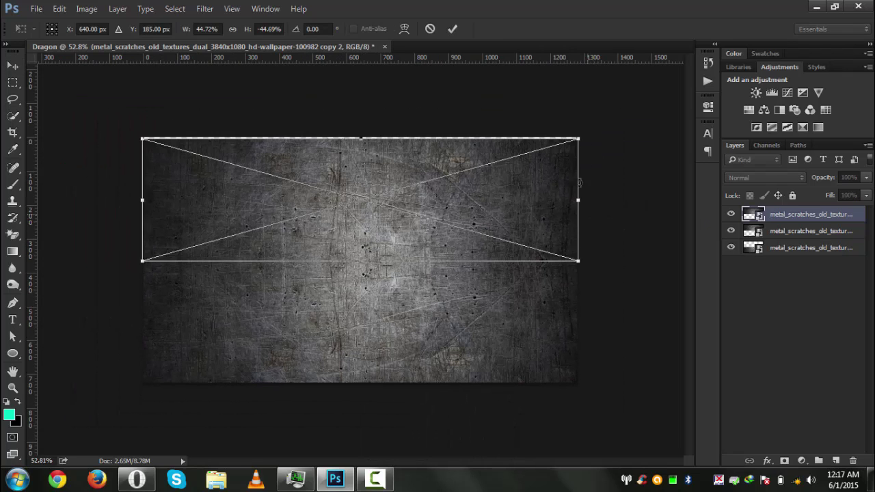
pyautogui.moveTo(579, 137); pyautogui.dragTo(588, 134)
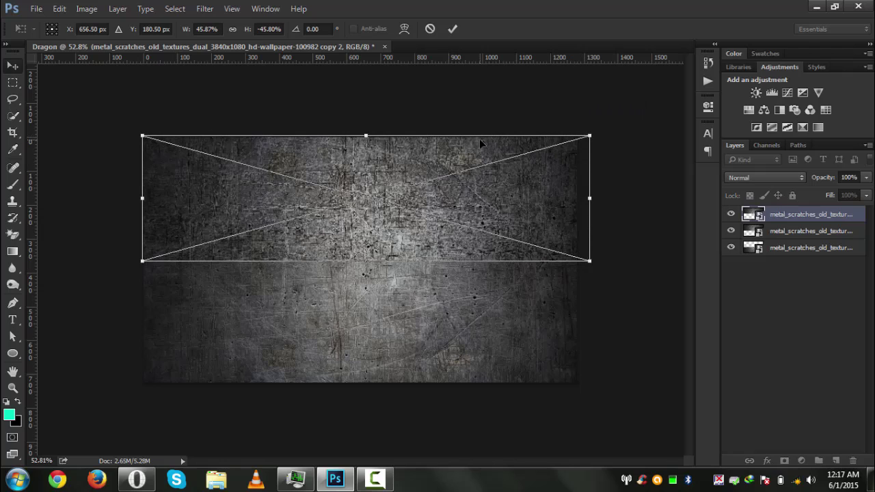
pyautogui.press('Return')
pyautogui.hotkey('ctrl', '0')
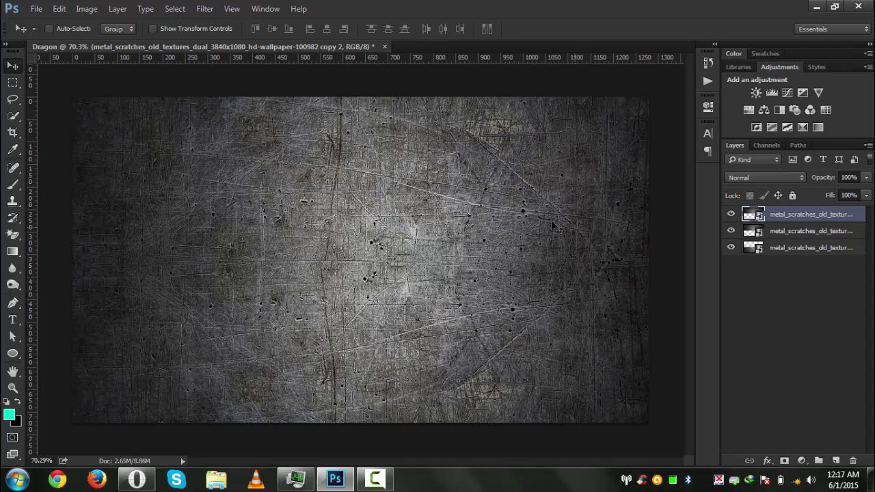
# Step: Merge the middle texture layer down, then add the top layer to the selection
pyautogui.scroll(-1, 479, 228)
pyautogui.click(785, 233)
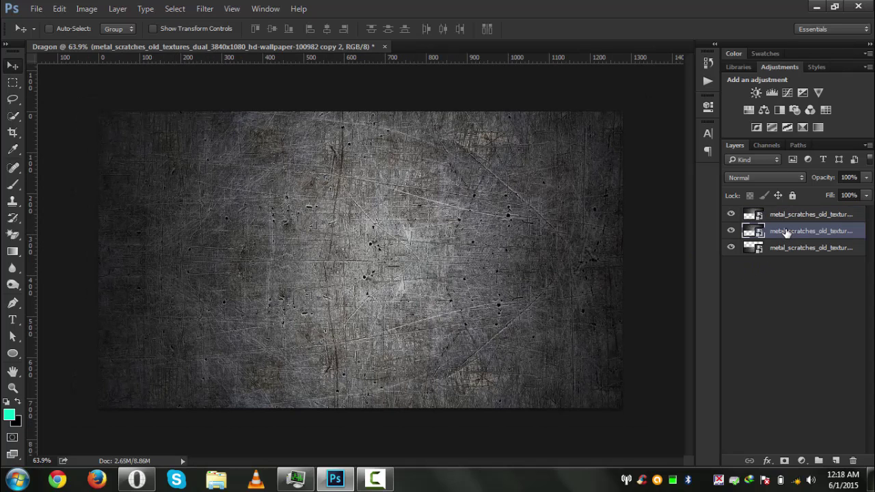
pyautogui.hotkey('ctrl', 'e')
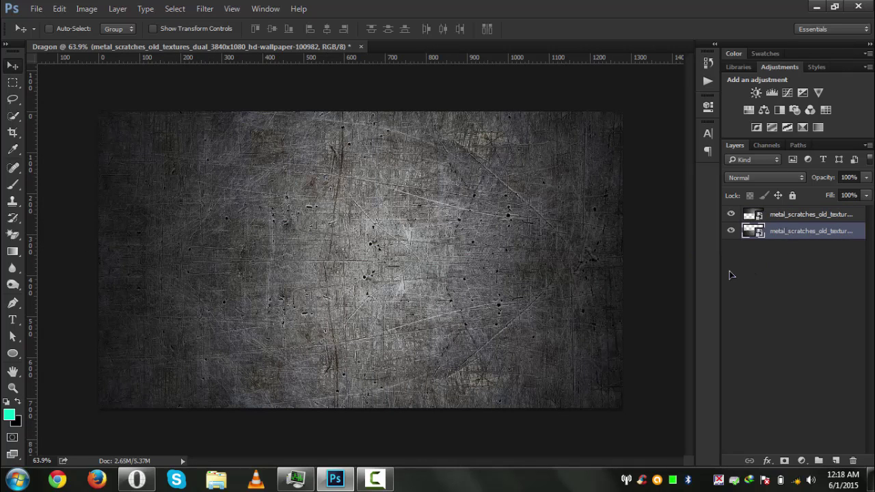
pyautogui.scroll(-1, 361, 261)
pyautogui.scroll(-1, 370, 219)
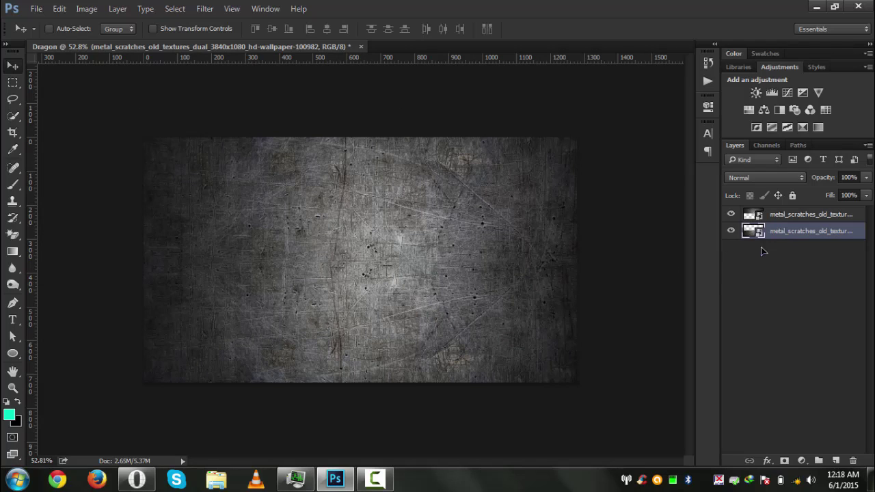
pyautogui.keyDown('shift'); pyautogui.click(802, 216); pyautogui.keyUp('shift')
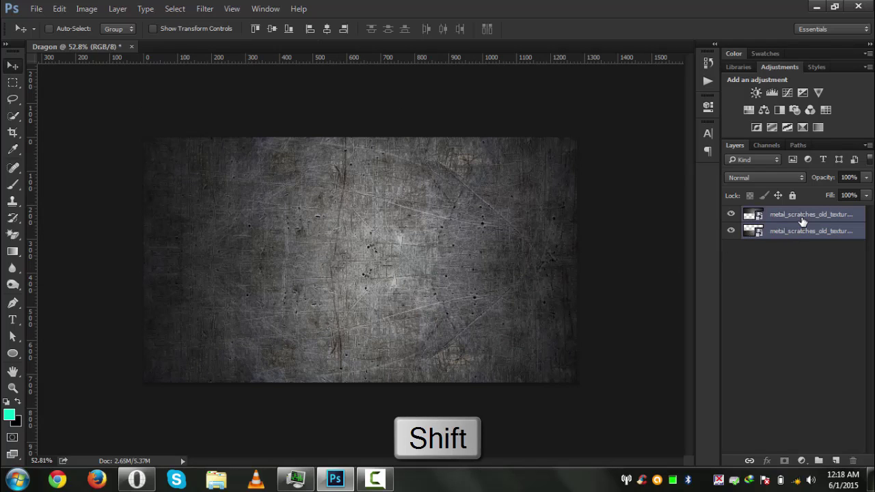
# Step: Merge the two selected texture layers and rename the merged layer BG
pyautogui.hotkey('ctrl', 'e')
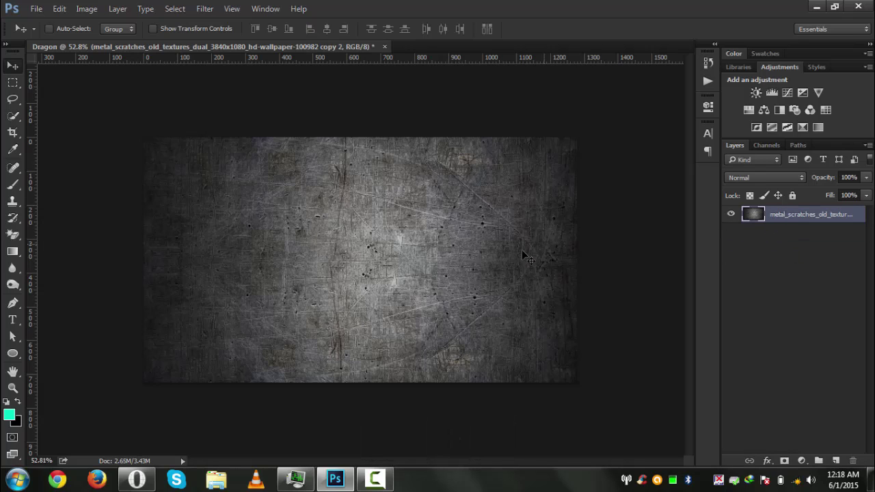
pyautogui.doubleClick(796, 214)
pyautogui.press('capslock')
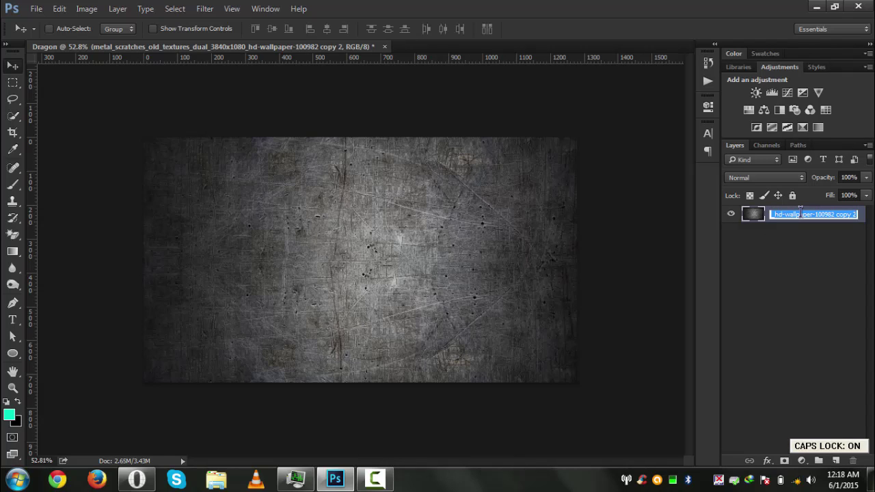
pyautogui.write('BG')
pyautogui.press('Return')
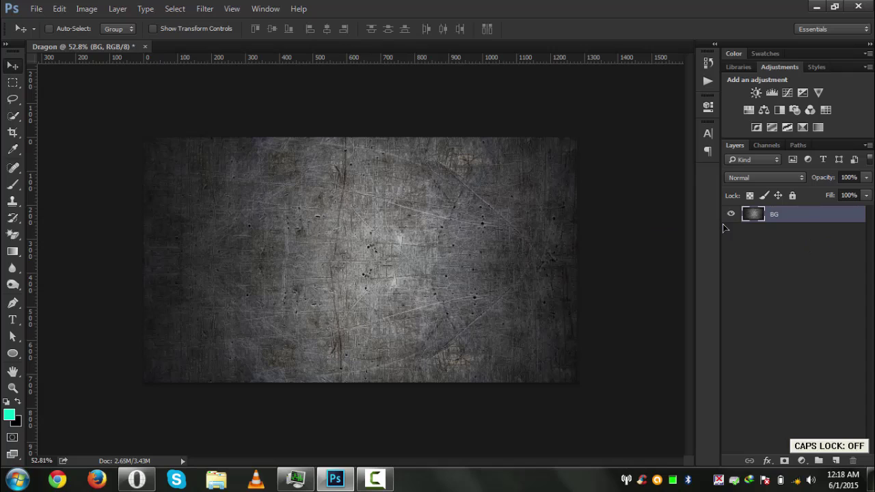
pyautogui.scroll(1, 352, 202)
pyautogui.scroll(1, 356, 188)
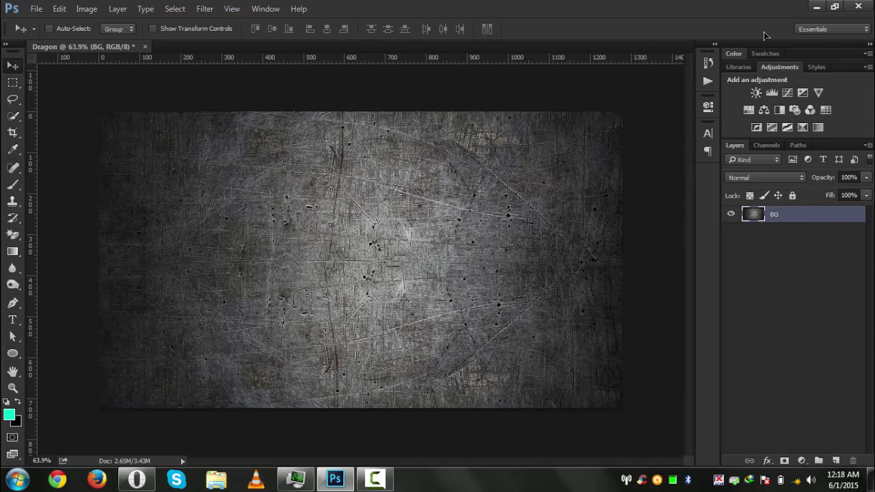
pyautogui.click(816, 7)
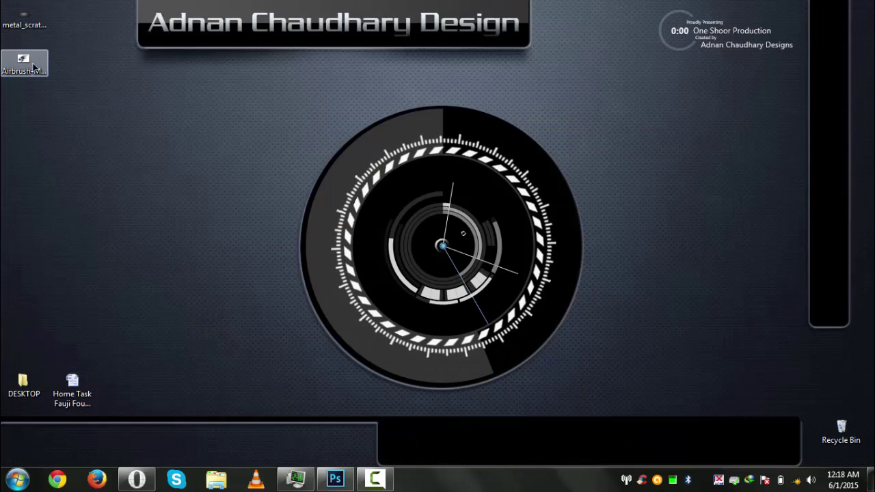
# Step: Open the tribal dragon image and convert its locked Background into Layer 0
pyautogui.moveTo(34, 66)
pyautogui.mouseDown()
pyautogui.moveTo(238, 322)
pyautogui.moveTo(351, 415)
pyautogui.moveTo(338, 477)
pyautogui.moveTo(302, 361)
pyautogui.moveTo(314, 47)
pyautogui.mouseUp()
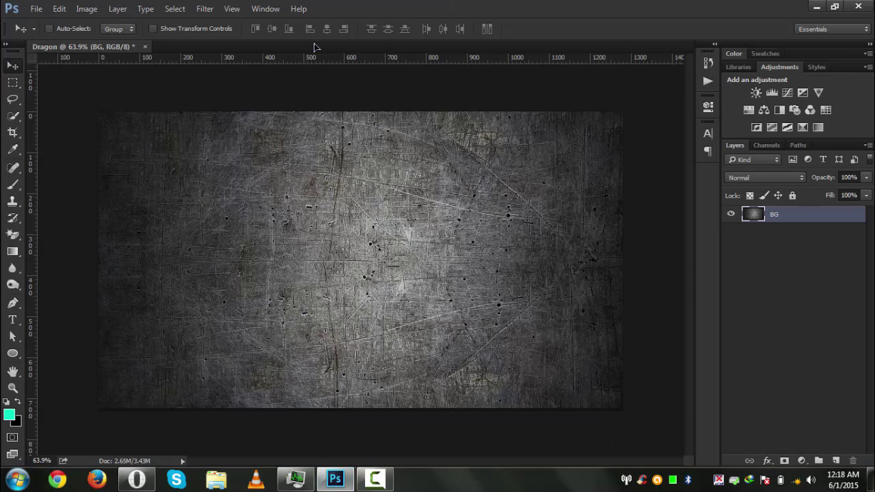
pyautogui.scroll(1, 309, 160)
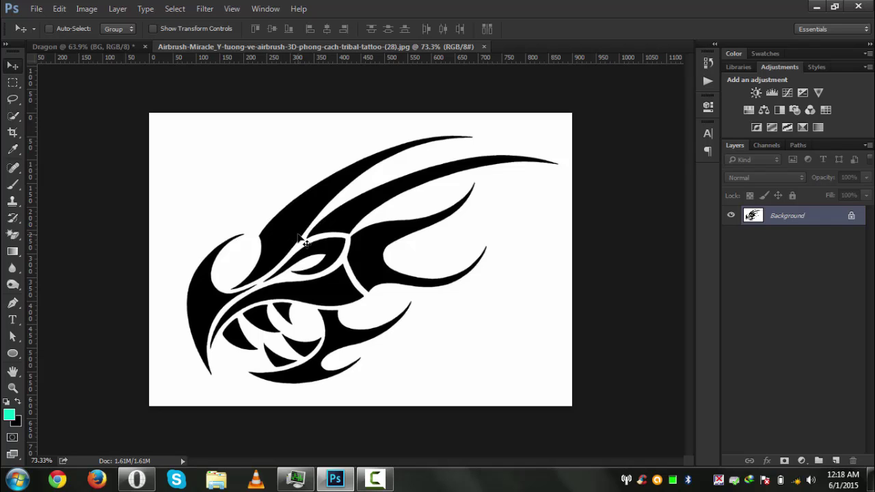
pyautogui.doubleClick(790, 218)
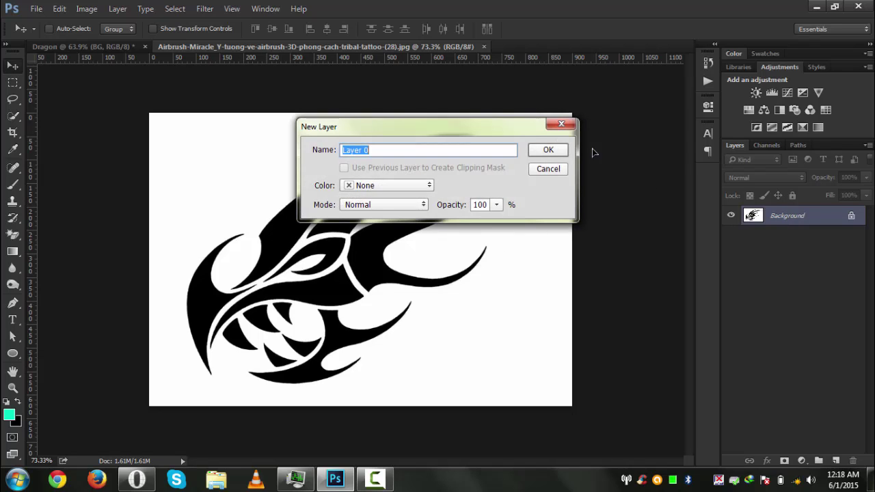
pyautogui.click(549, 151)
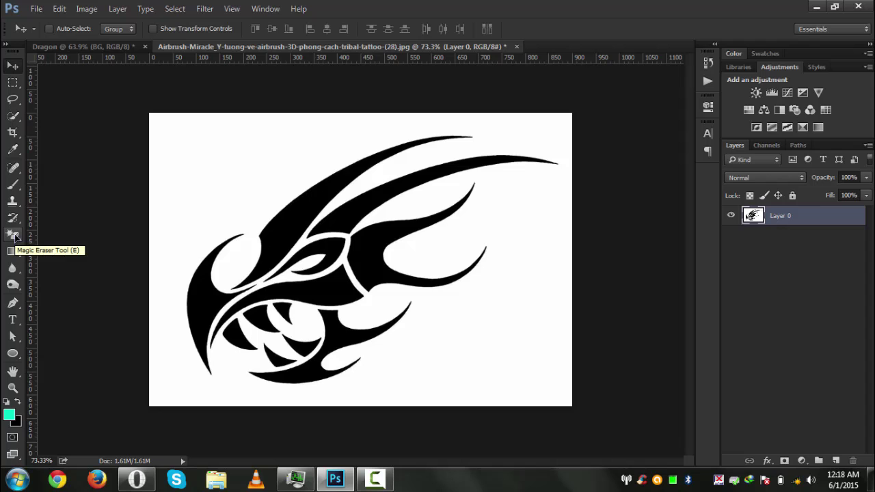
# Step: Erase the white background around the dragon with the Magic Eraser Tool
pyautogui.click(13, 234)
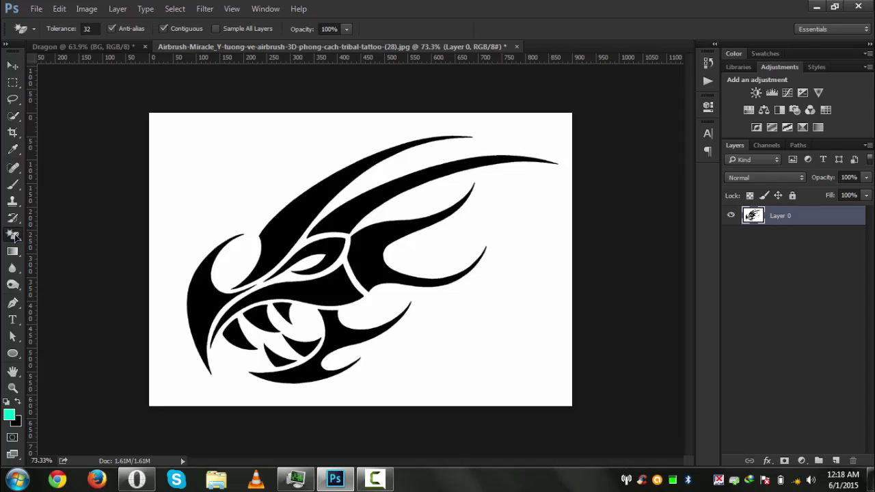
pyautogui.press('e')
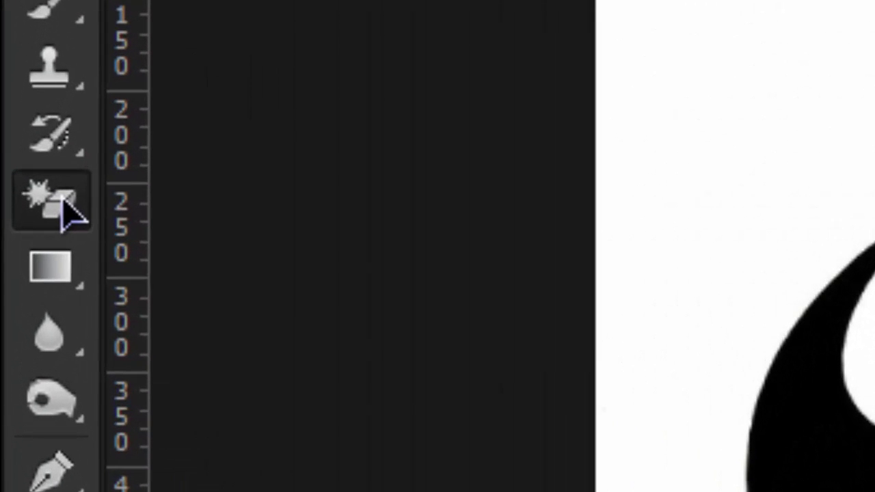
pyautogui.rightClick(69, 212)
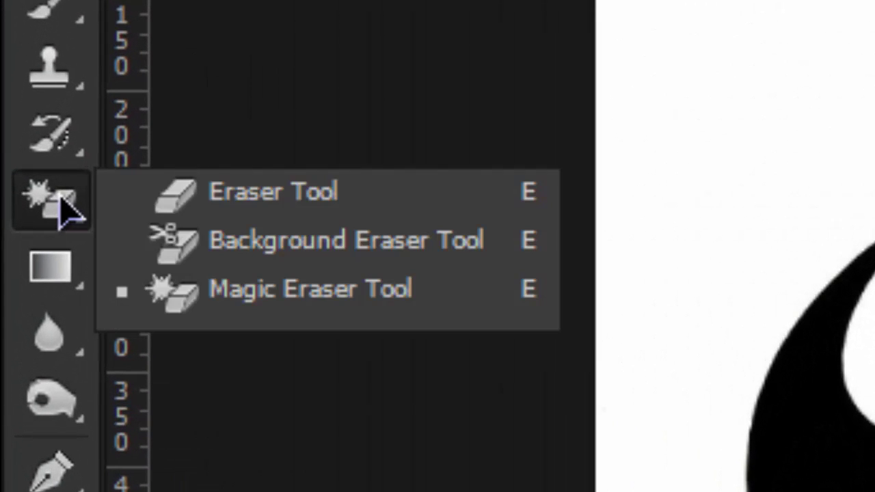
pyautogui.click(209, 198)
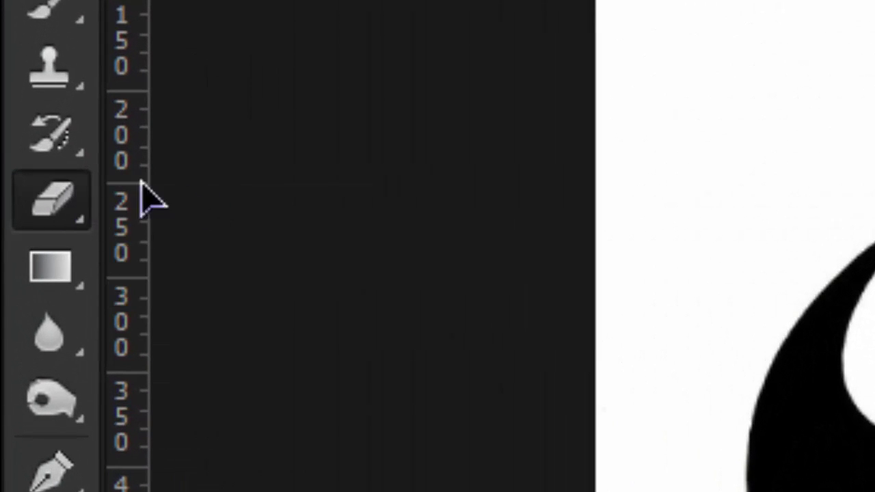
pyautogui.rightClick(55, 202)
pyautogui.click(221, 289)
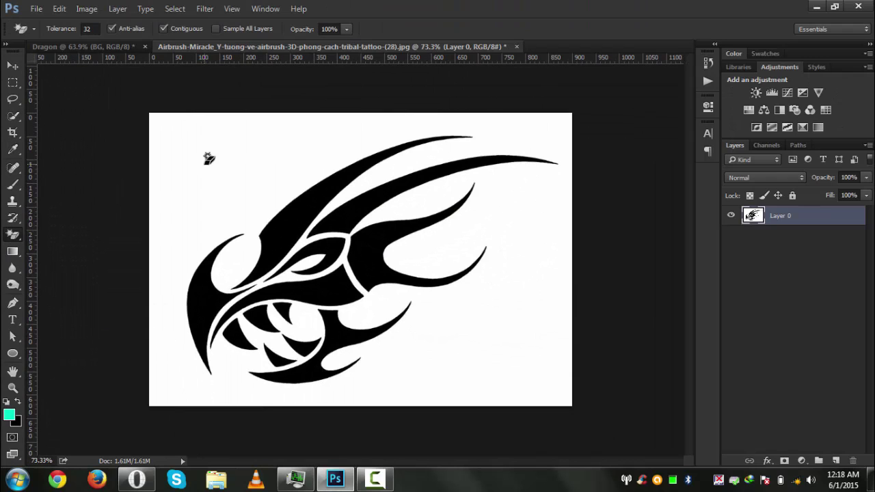
pyautogui.click(209, 143)
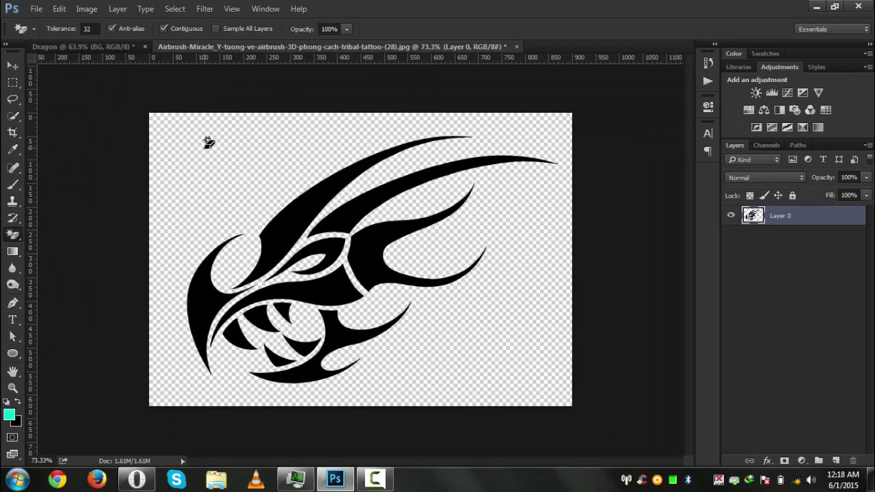
pyautogui.click(12, 66)
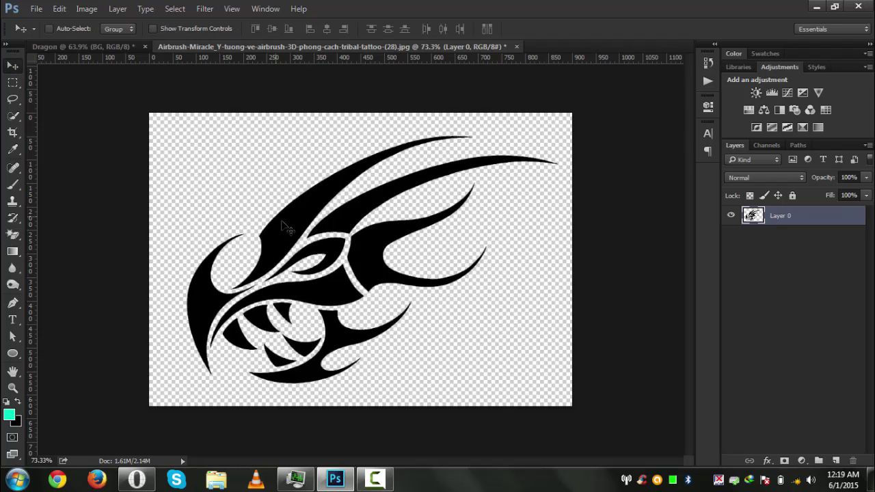
# Step: Bring the dragon into the Dragon document, centre it on the canvas, and nudge it right twice
pyautogui.moveTo(308, 214); pyautogui.dragTo(312, 287)
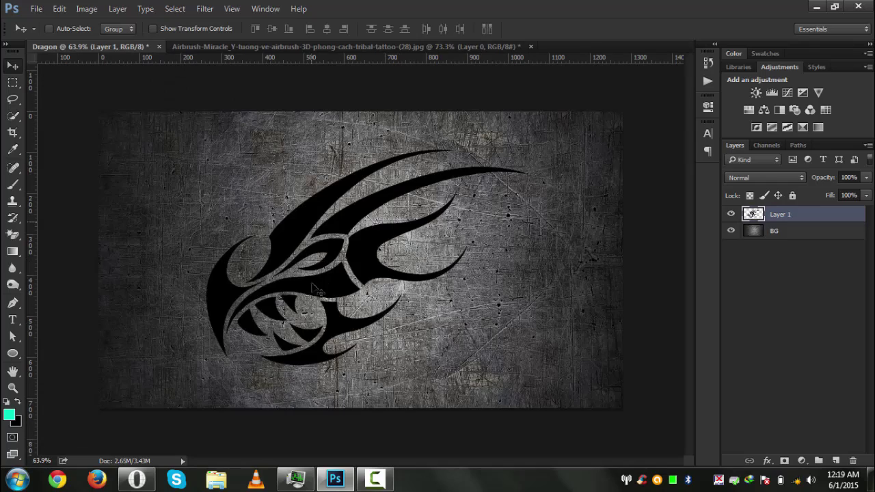
pyautogui.hotkey('ctrl', 'a')
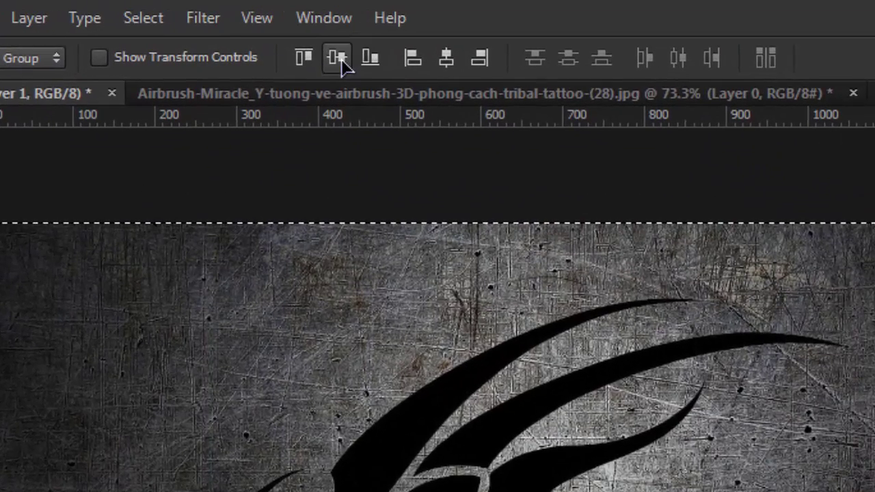
pyautogui.click(273, 29)
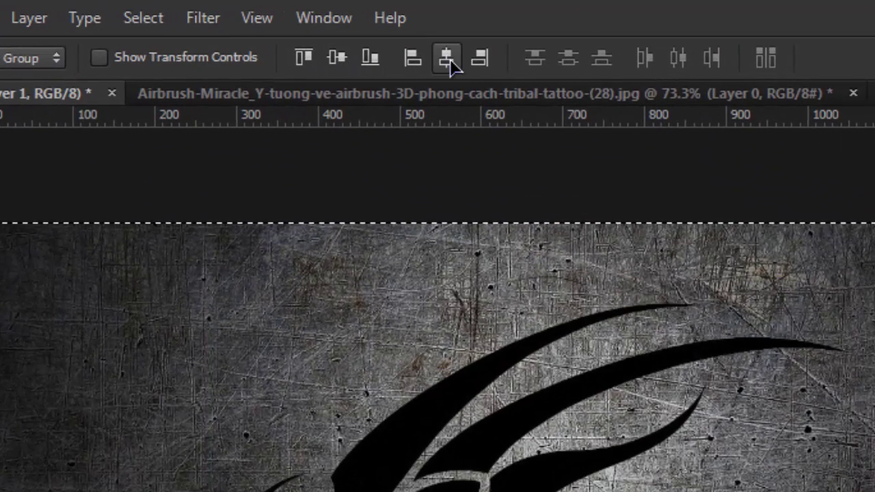
pyautogui.click(446, 64)
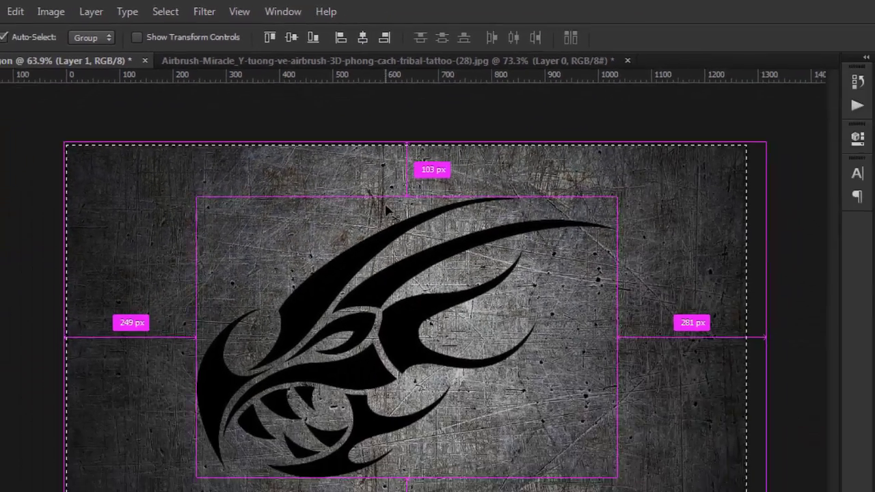
pyautogui.hotkey('ctrl', 'd')
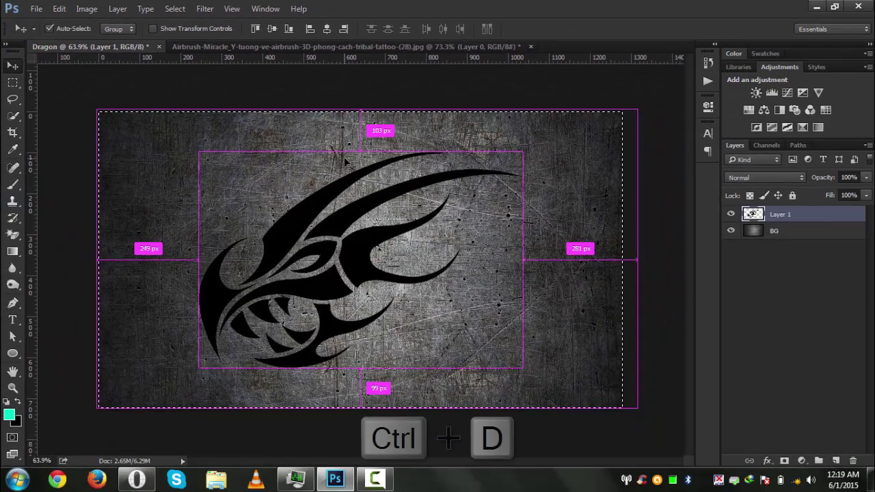
pyautogui.hotkey('shift', 'Right')
pyautogui.hotkey('shift', 'Right')
pyautogui.hotkey('shift', 'Right')
pyautogui.hotkey('shift', 'Right')
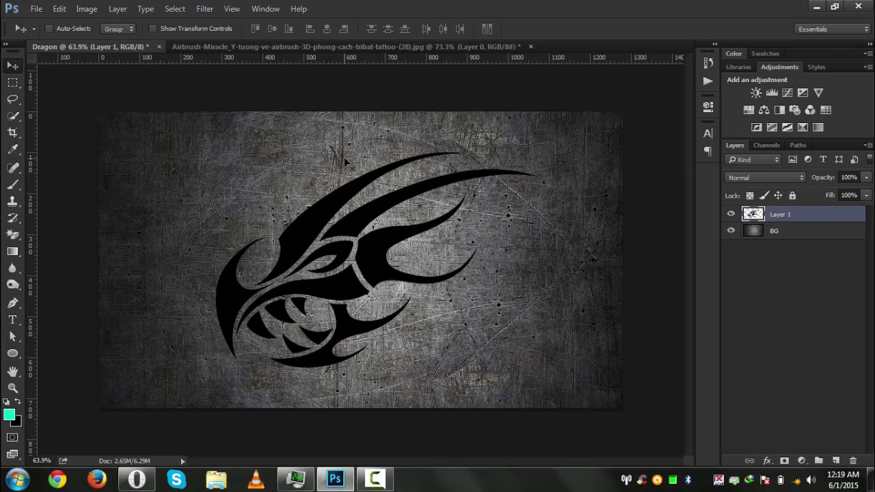
pyautogui.hotkey('shift', 'Right')
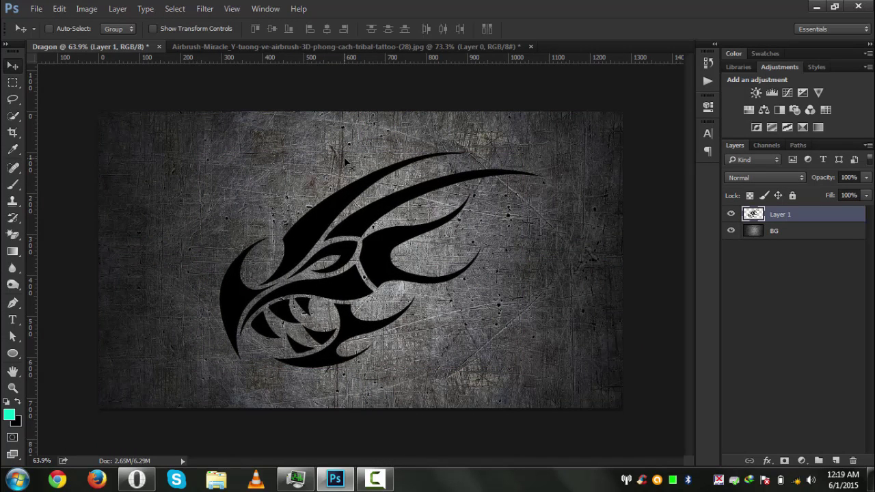
pyautogui.scroll(2, 300, 242)
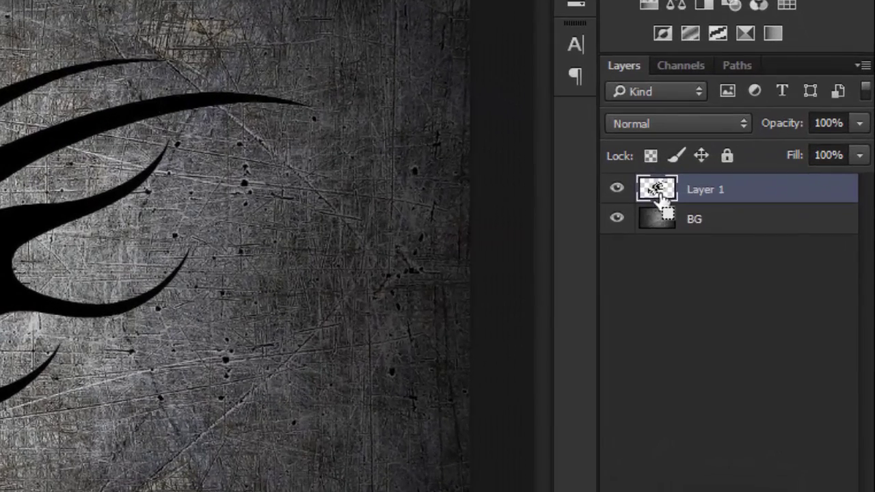
# Step: Copy the dragon-shaped area of the BG metal onto a new layer
pyautogui.keyDown('ctrl'); pyautogui.click(658, 194); pyautogui.keyUp('ctrl')
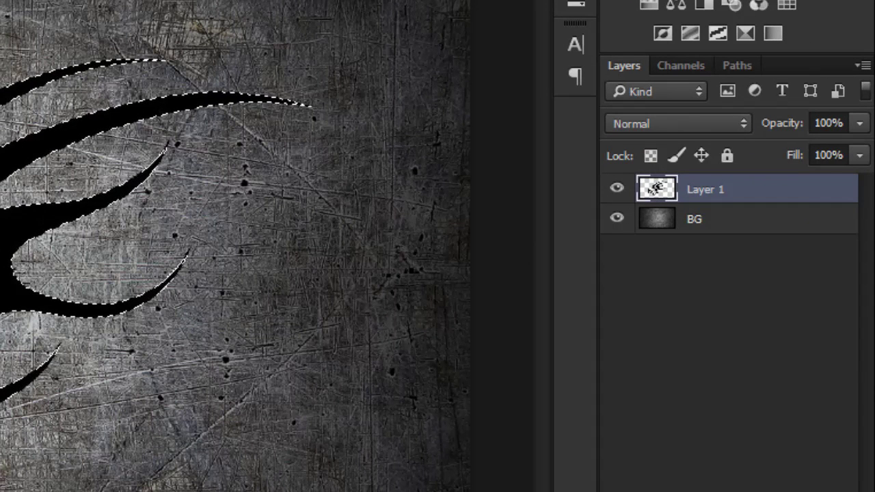
pyautogui.click(749, 227)
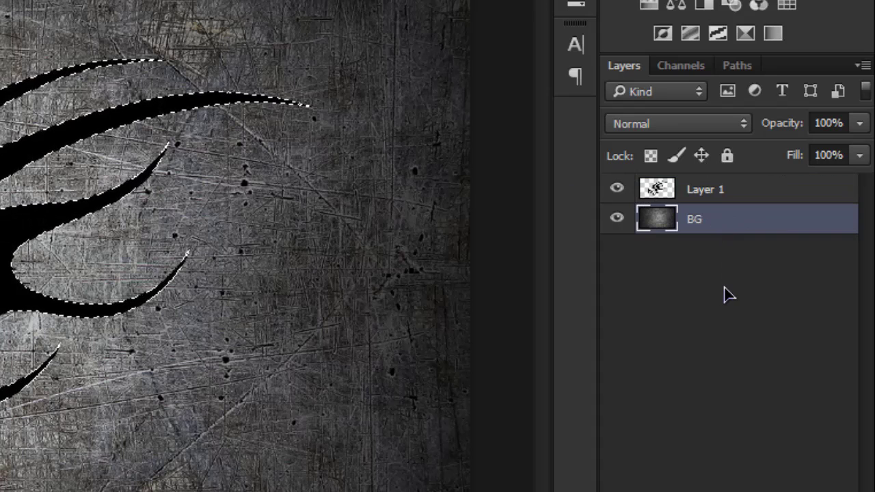
pyautogui.hotkey('ctrl', 'j')
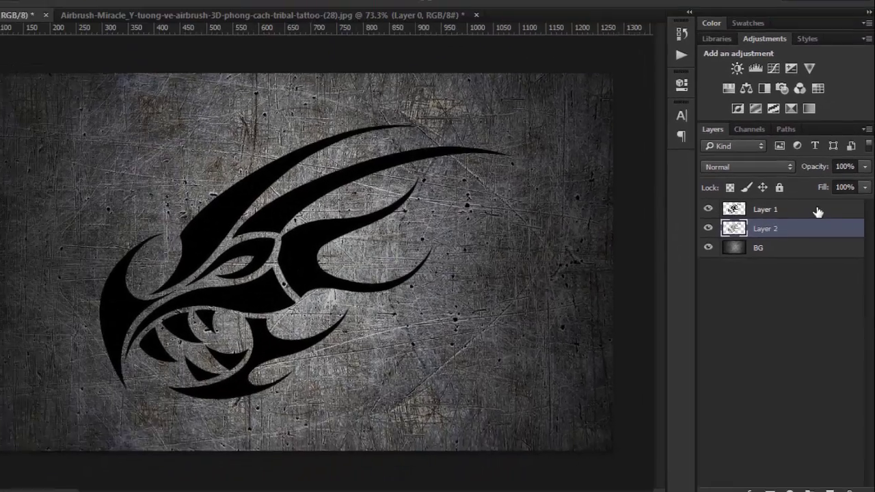
# Step: Hide the black dragon Layer 1 and rename the new layer Main Dragon
pyautogui.click(639, 196)
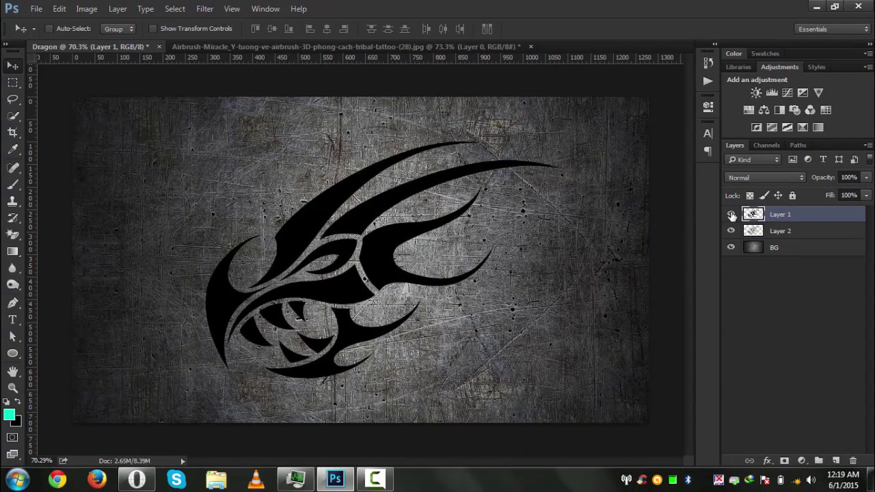
pyautogui.click(730, 215)
pyautogui.doubleClick(780, 231)
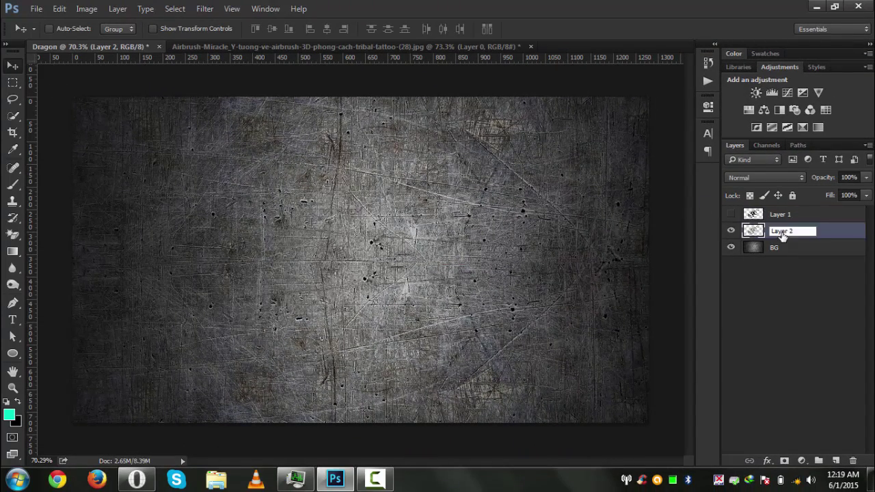
pyautogui.press('capslock')
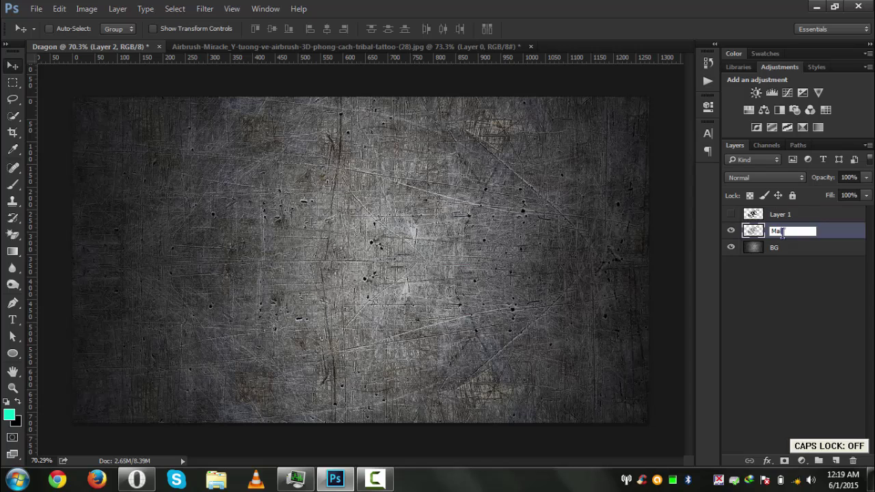
pyautogui.write('ragon')
pyautogui.press('Return')
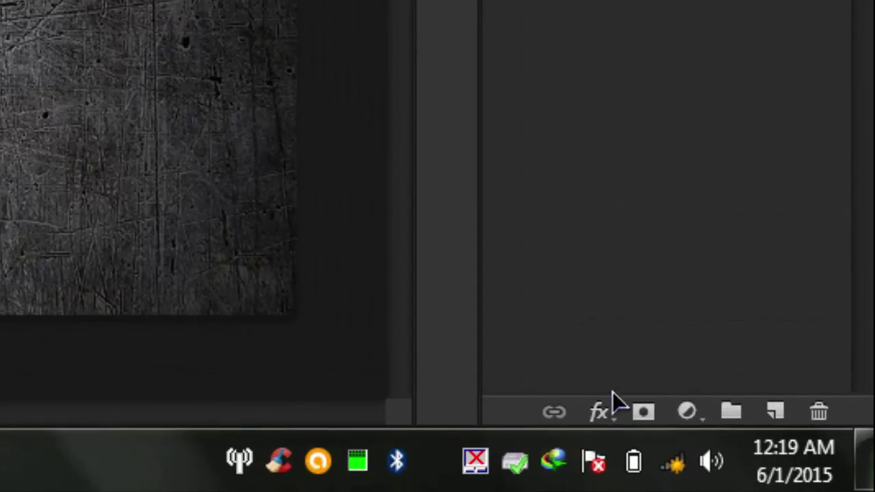
# Step: Add Bevel & Emboss to Main Dragon with size 3 px and angle 135°
pyautogui.click(605, 410)
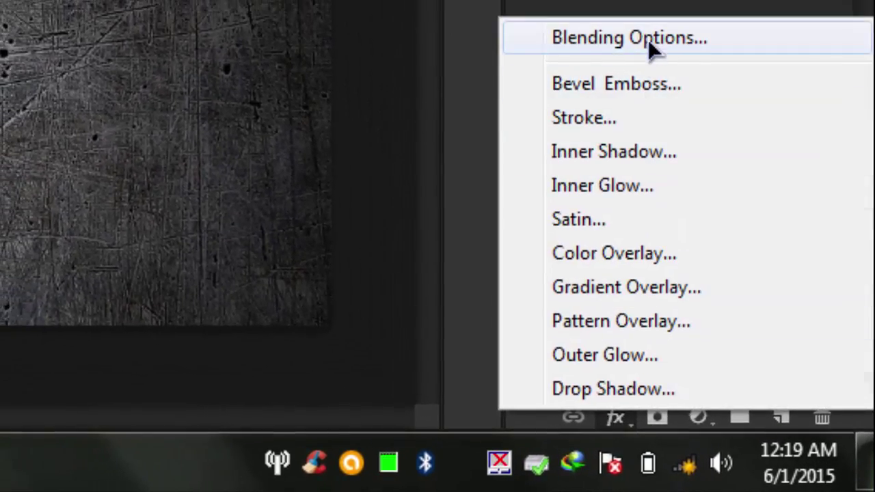
pyautogui.click(646, 4)
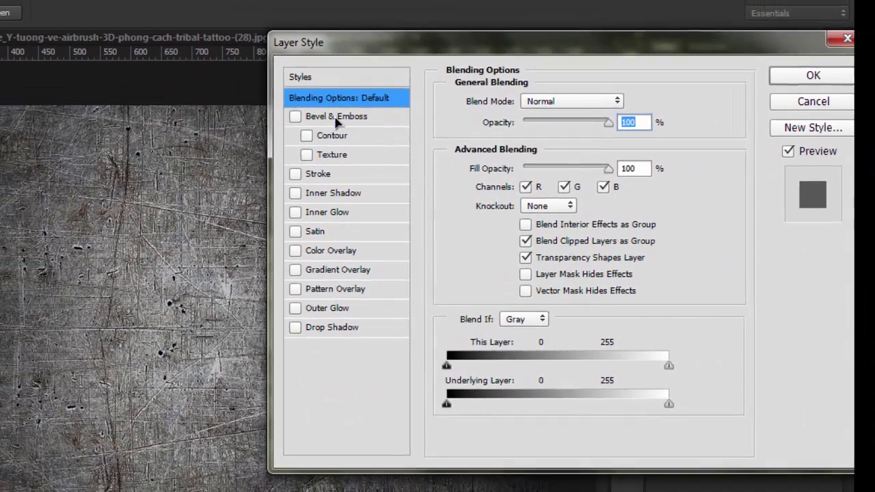
pyautogui.click(337, 117)
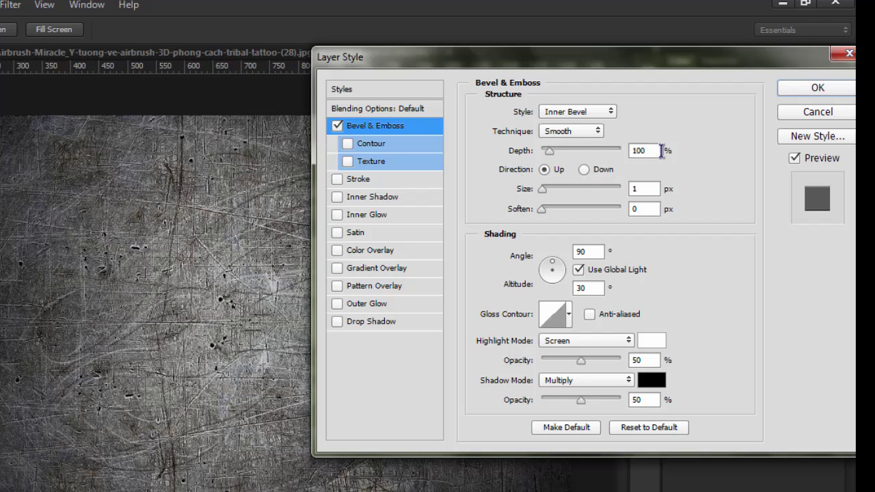
pyautogui.click(642, 189)
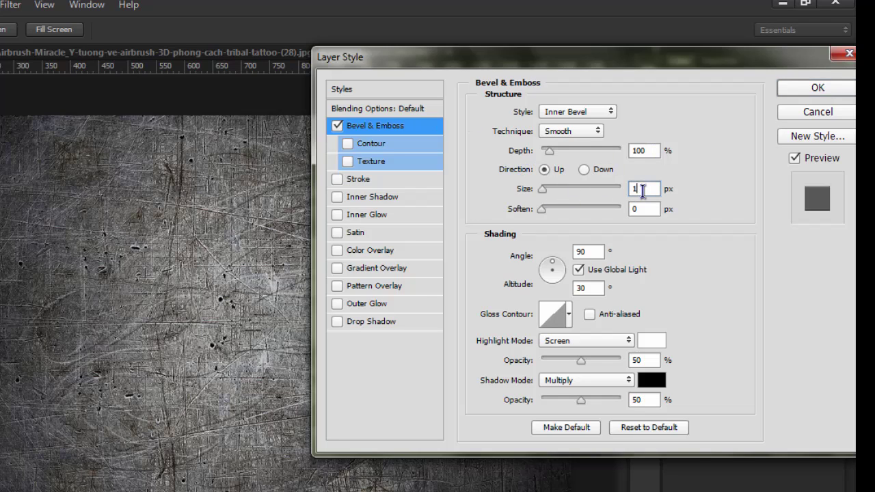
pyautogui.press('Up')
pyautogui.press('Up')
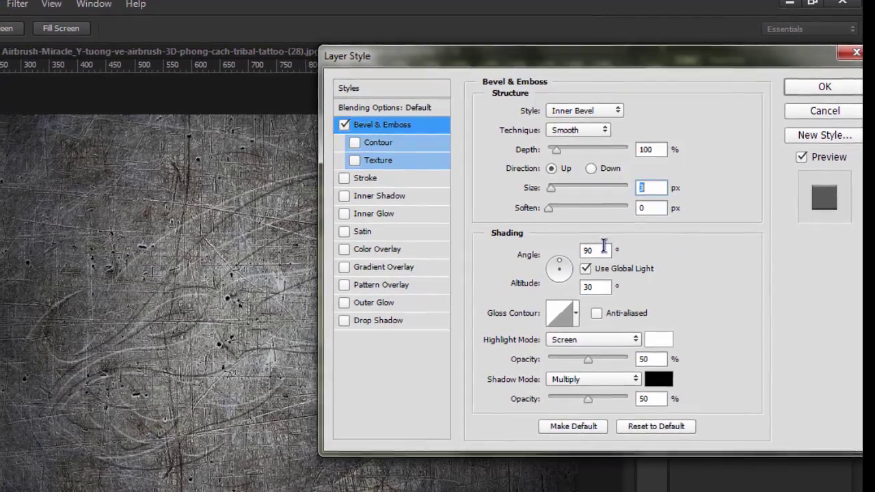
pyautogui.click(593, 251)
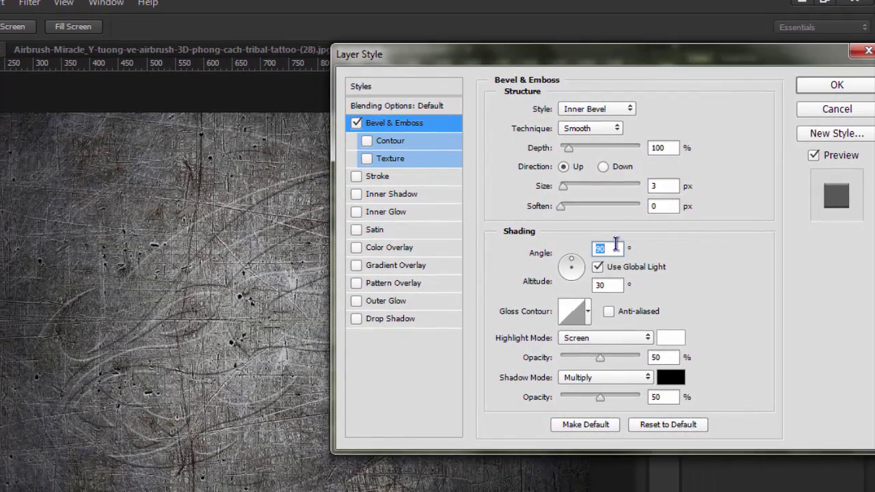
pyautogui.write('135')
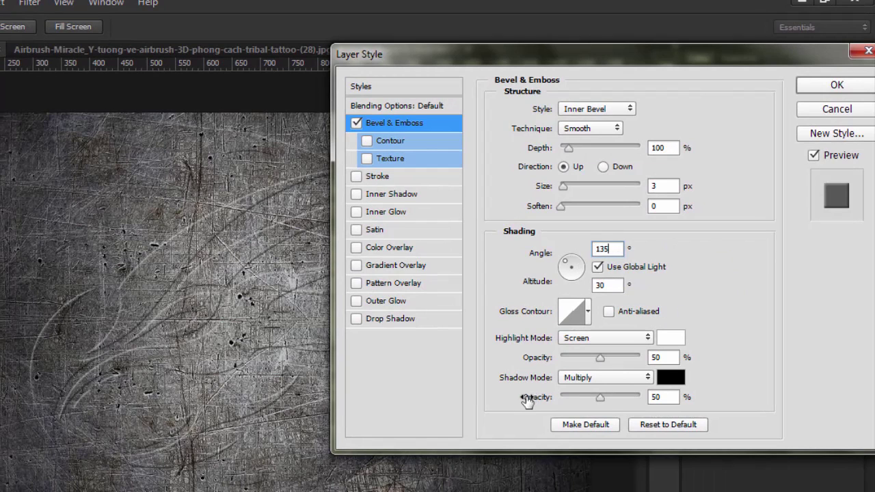
# Step: Set the bevel highlight and shadow to Normal at 100% opacity, and enable Contour
pyautogui.moveTo(601, 358); pyautogui.dragTo(698, 362)
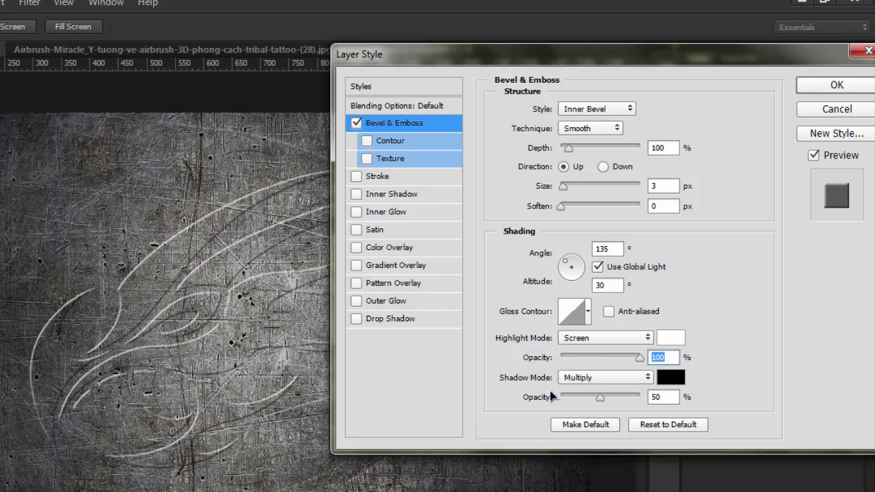
pyautogui.moveTo(600, 399); pyautogui.dragTo(636, 397)
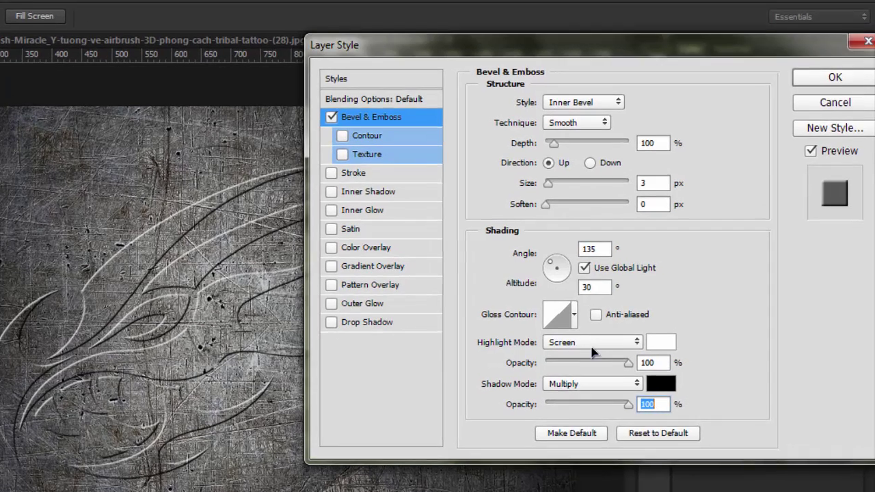
pyautogui.click(592, 348)
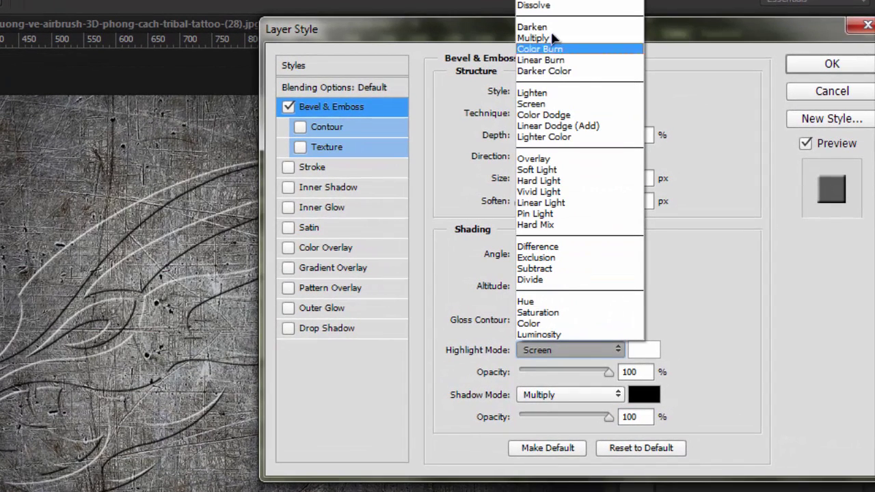
pyautogui.click(571, 21)
pyautogui.click(576, 395)
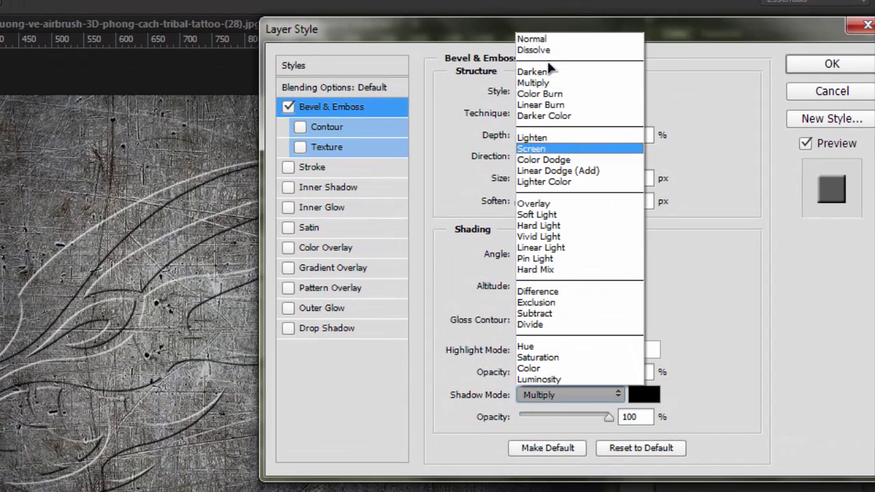
pyautogui.click(557, 36)
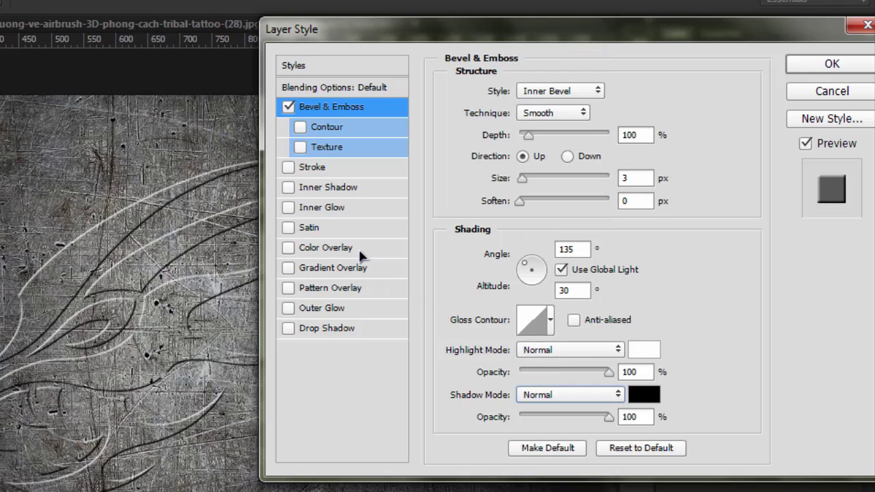
pyautogui.click(325, 131)
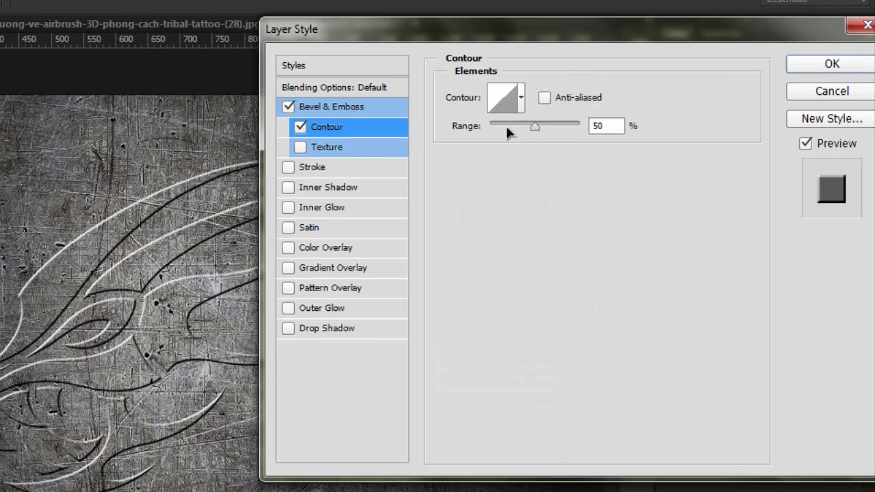
# Step: Add a Satin effect at 35% opacity in Overlay blend mode
pyautogui.click(309, 234)
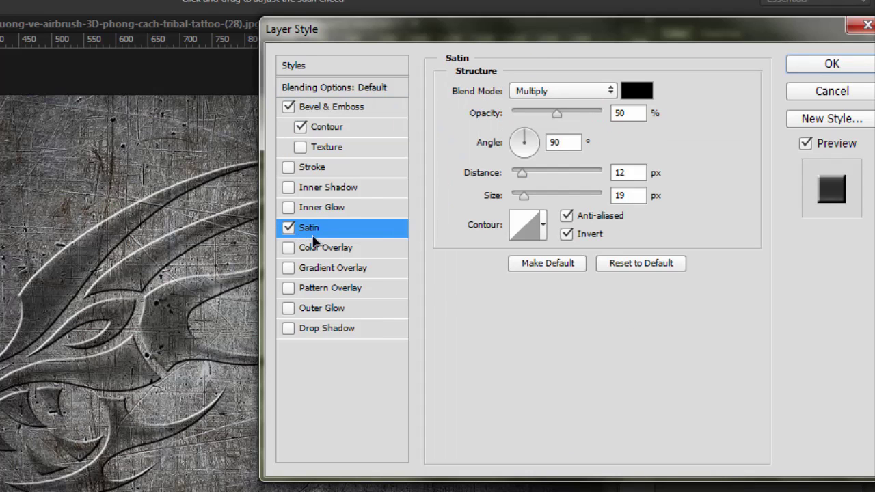
pyautogui.doubleClick(629, 113)
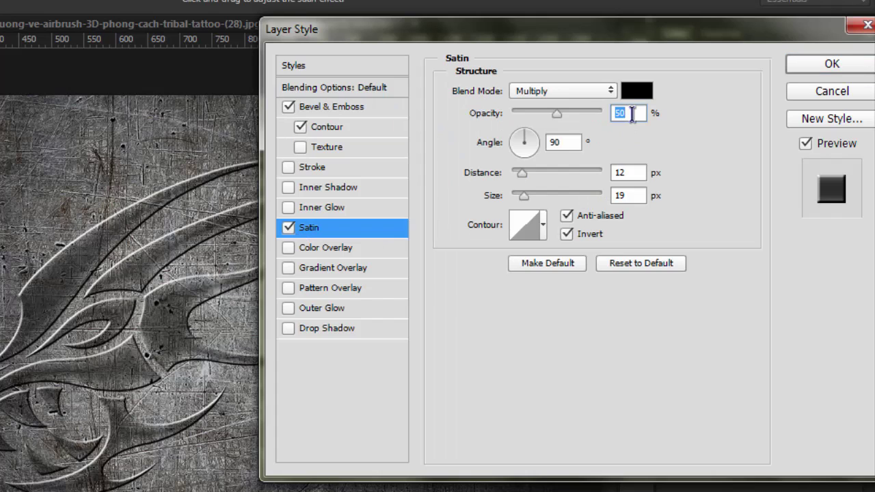
pyautogui.scroll(-18, 632, 113)
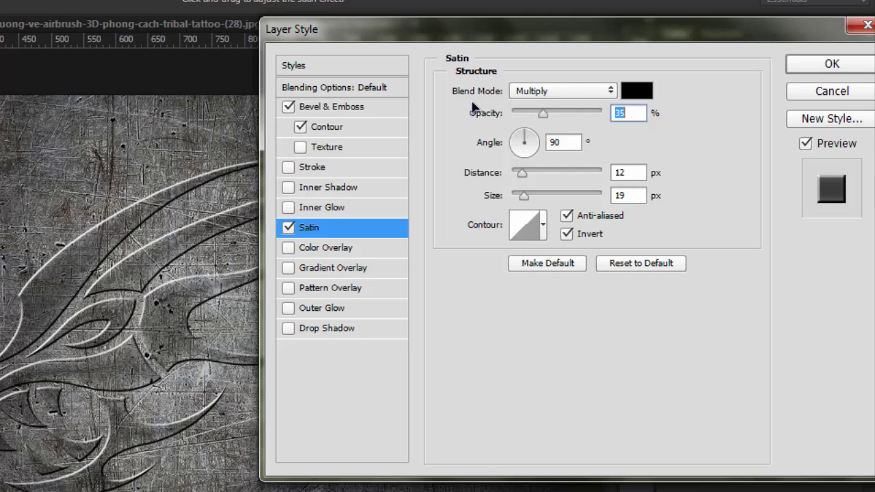
pyautogui.click(543, 95)
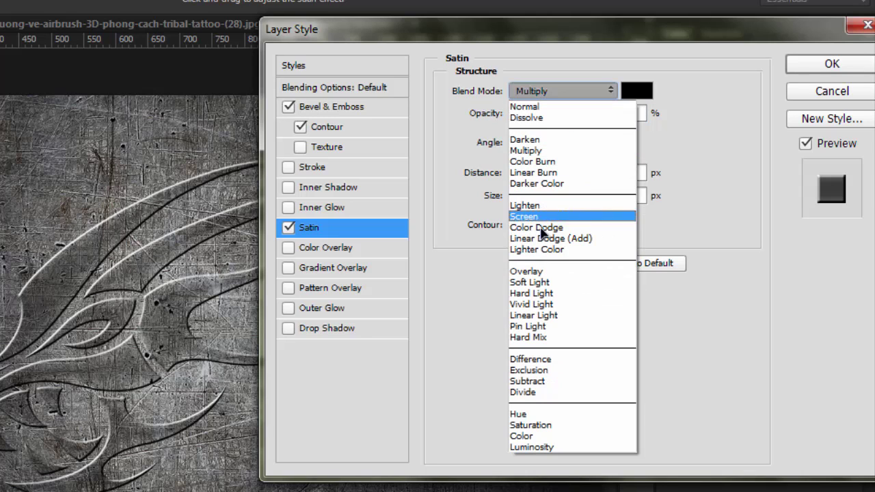
pyautogui.click(544, 271)
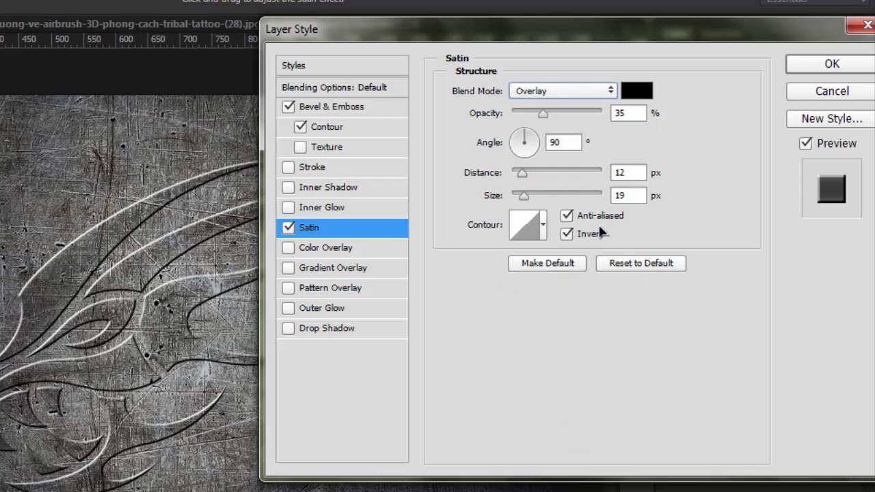
# Step: Set the Satin distance to 15 px and size to 10 px, then apply the layer style
pyautogui.doubleClick(624, 173)
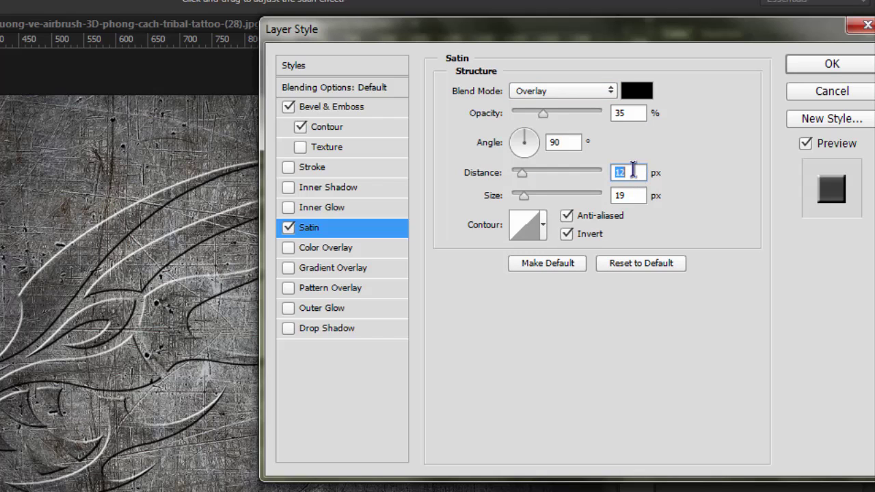
pyautogui.press('Up')
pyautogui.press('Up')
pyautogui.press('Up')
pyautogui.doubleClick(632, 195)
pyautogui.press('Down')
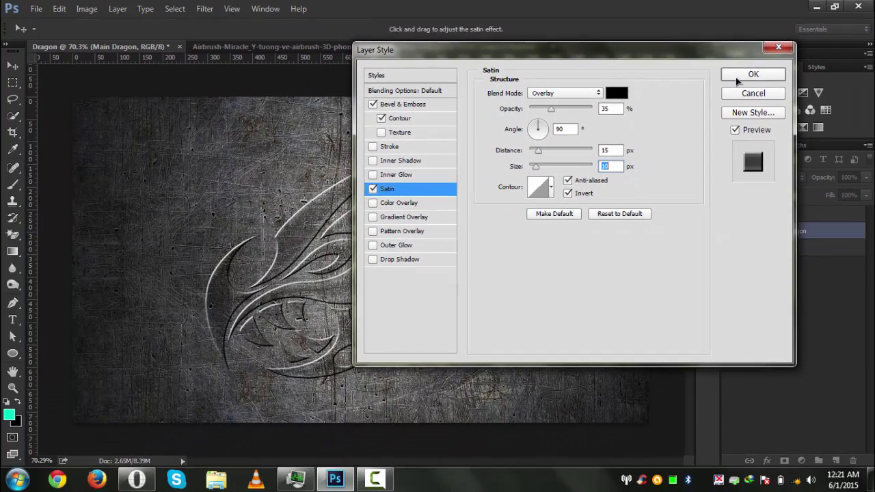
pyautogui.moveTo(356, 304); pyautogui.dragTo(357, 305)
pyautogui.press('Return')
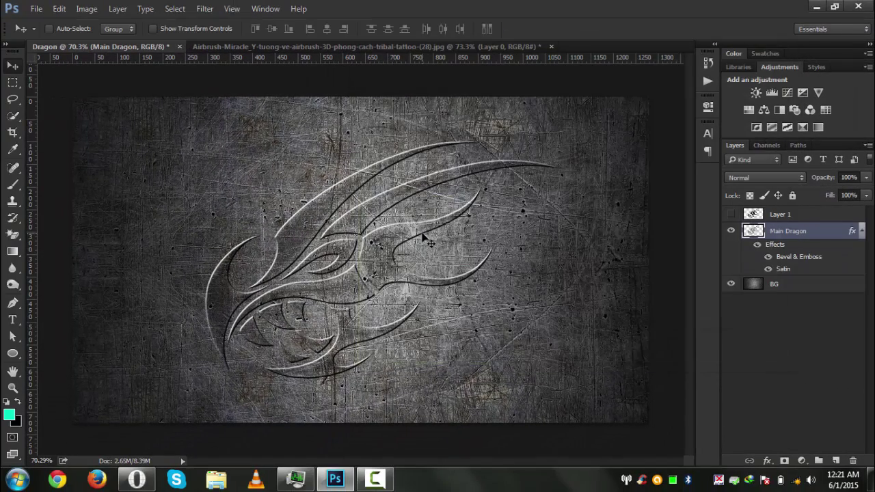
# Step: Collapse Main Dragon's effects list and zoom in and out on the embossed dragon
pyautogui.click(860, 231)
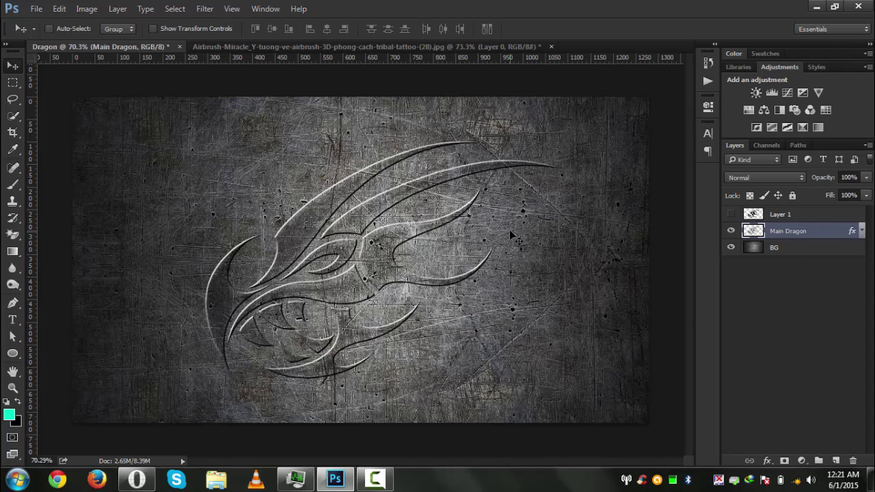
pyautogui.scroll(3, 369, 277)
pyautogui.scroll(1, 369, 276)
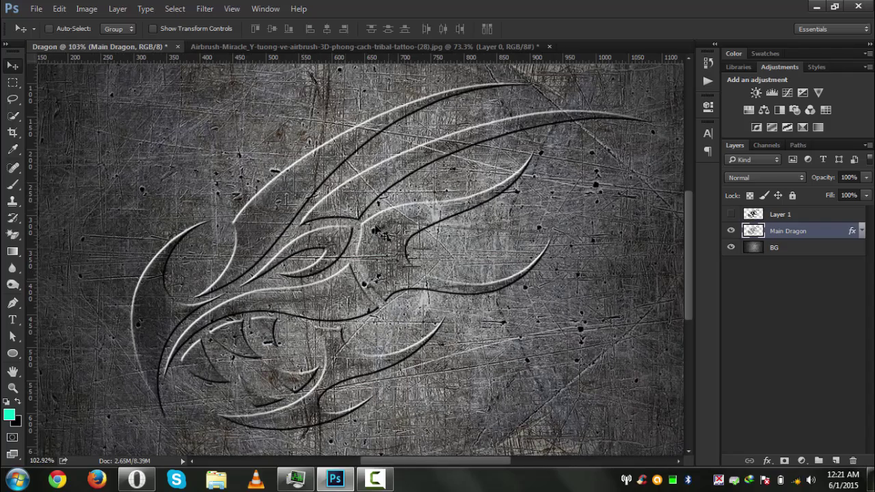
pyautogui.scroll(-4, 284, 204)
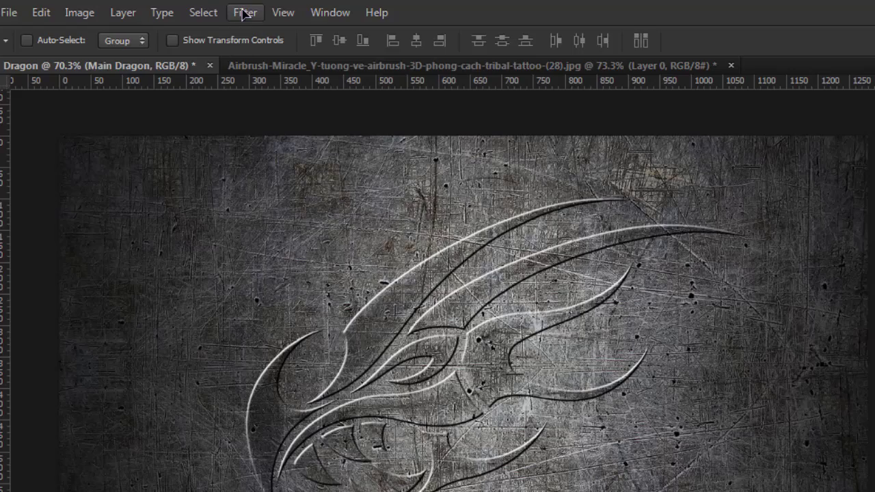
# Step: Apply a Camera Raw Filter to Main Dragon with Clarity raised to +25
pyautogui.click(245, 13)
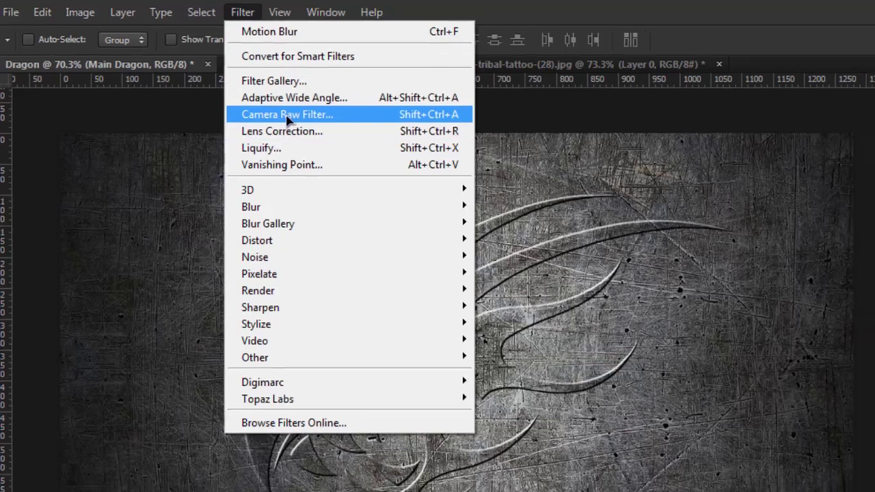
pyautogui.click(293, 118)
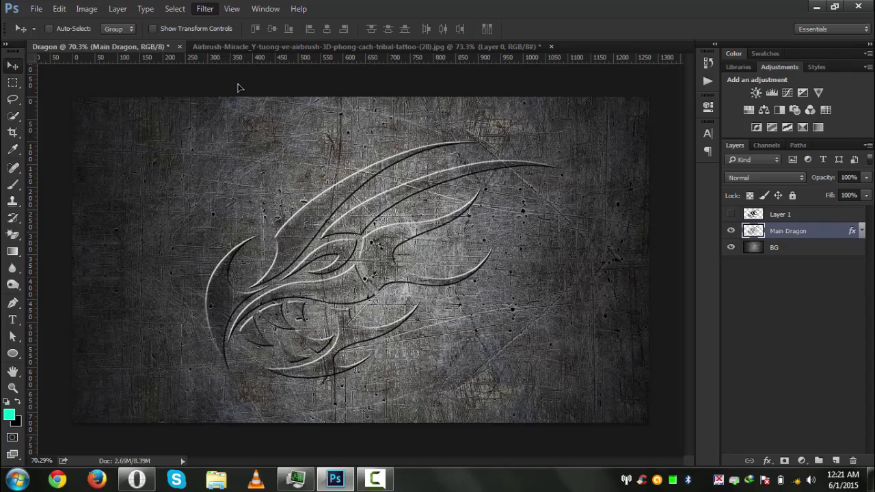
pyautogui.hotkey('ctrl', 'shift', 'a')
pyautogui.moveTo(380, 28); pyautogui.dragTo(398, 21)
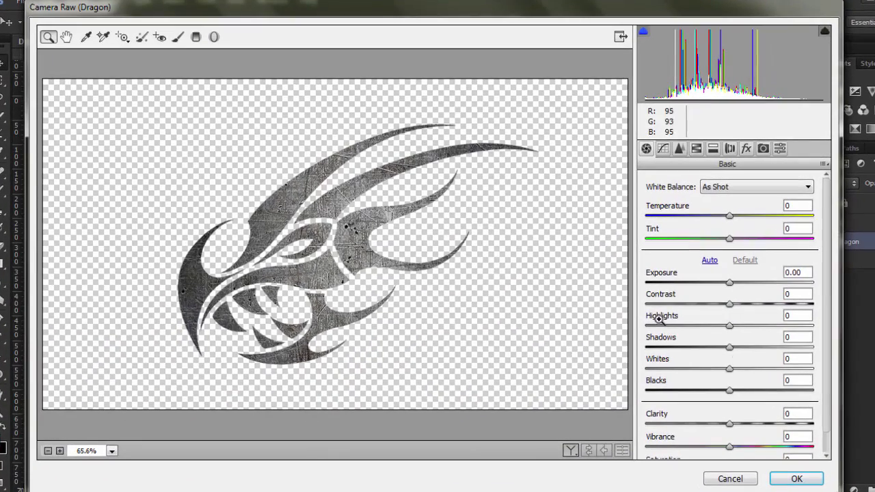
pyautogui.click(747, 423)
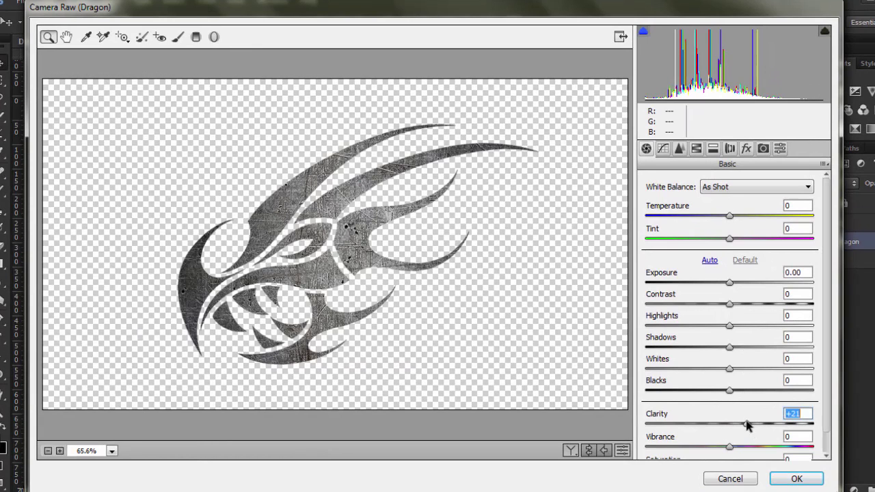
pyautogui.moveTo(745, 424); pyautogui.dragTo(751, 424)
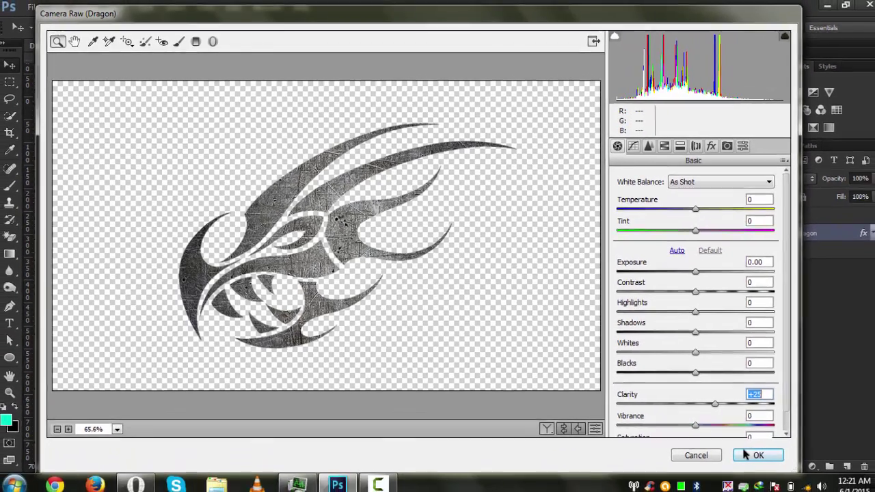
pyautogui.click(776, 477)
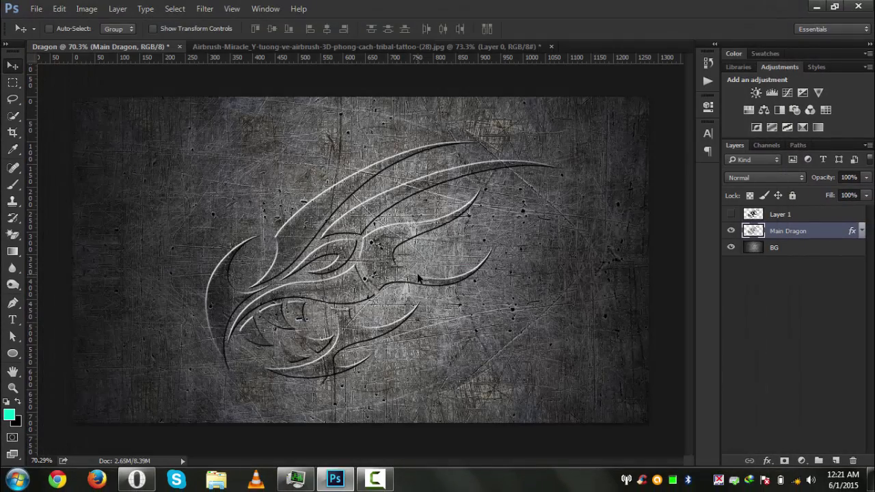
pyautogui.scroll(1, 335, 297)
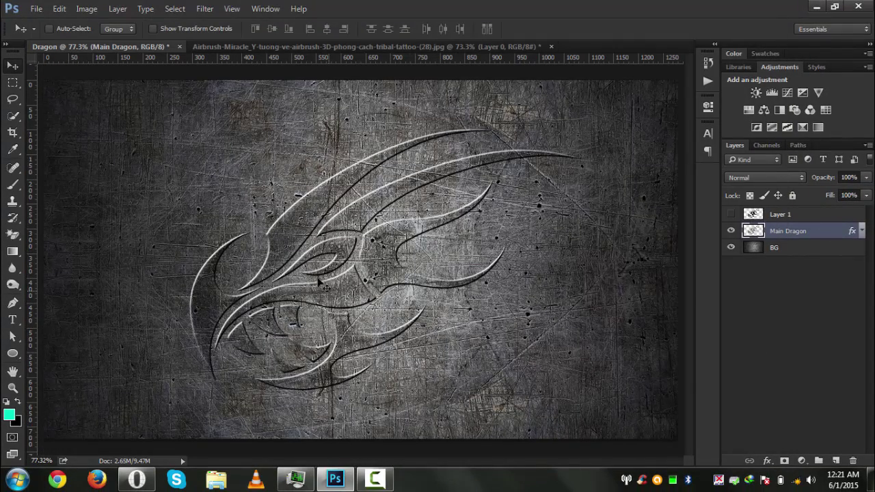
pyautogui.scroll(1, 317, 278)
# Step: Add a Color Overlay effect to the Main Dragon layer
pyautogui.scroll(-1, 316, 278)
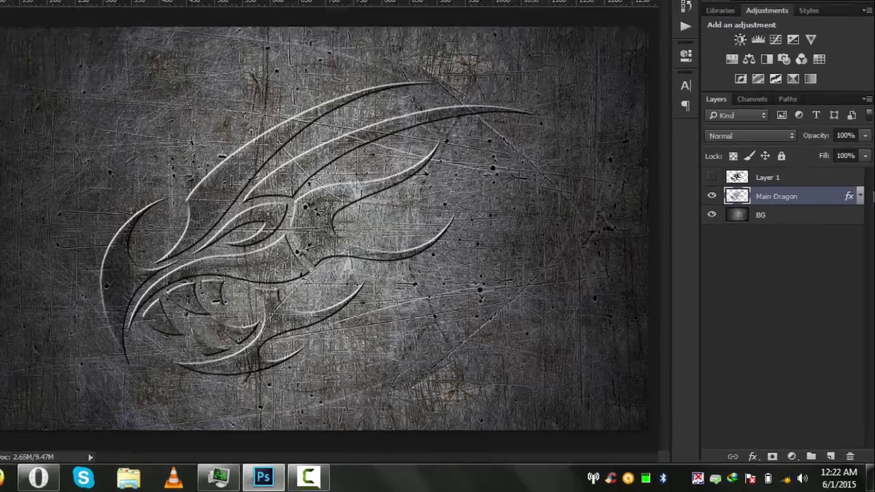
pyautogui.click(753, 456)
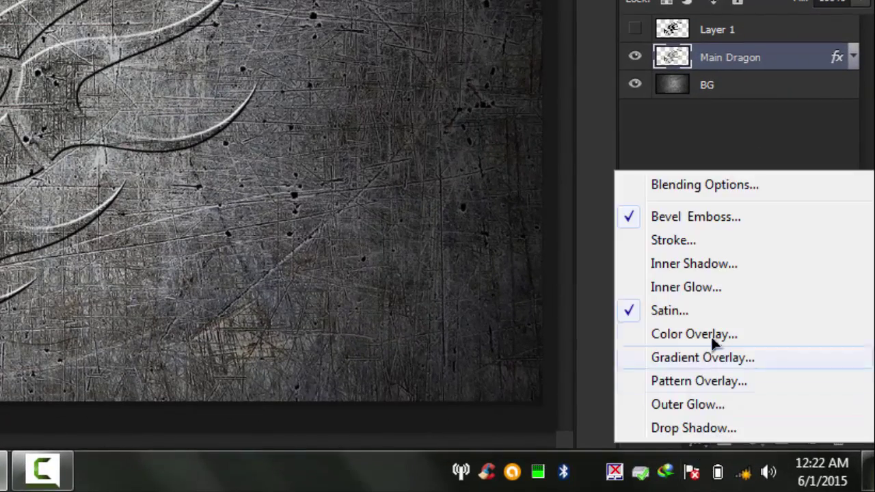
pyautogui.click(711, 335)
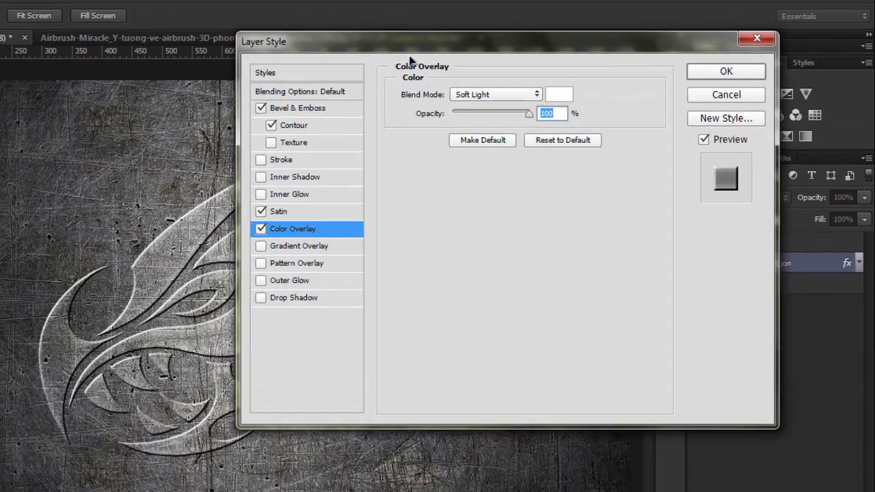
pyautogui.moveTo(524, 44); pyautogui.dragTo(637, 38)
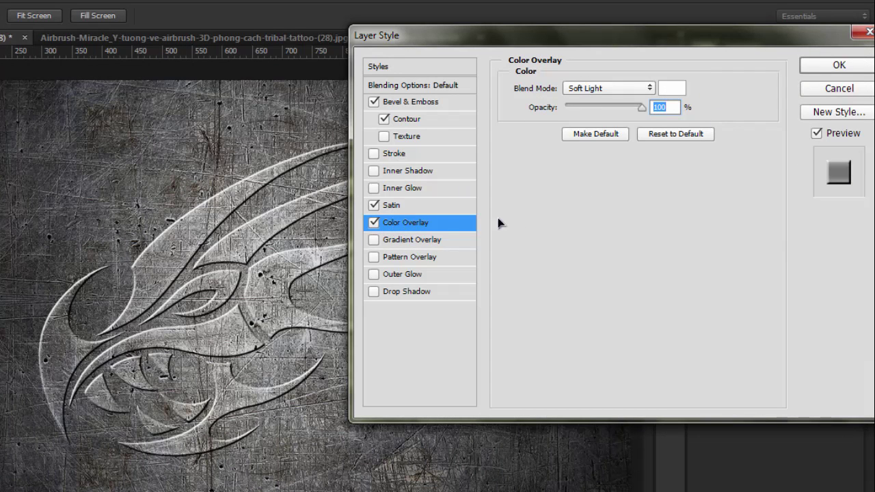
# Step: Set the Soft Light overlay colour to dark brown 2f1505 and apply the layer style
pyautogui.click(671, 87)
pyautogui.click(503, 261)
pyautogui.moveTo(504, 262); pyautogui.dragTo(503, 264)
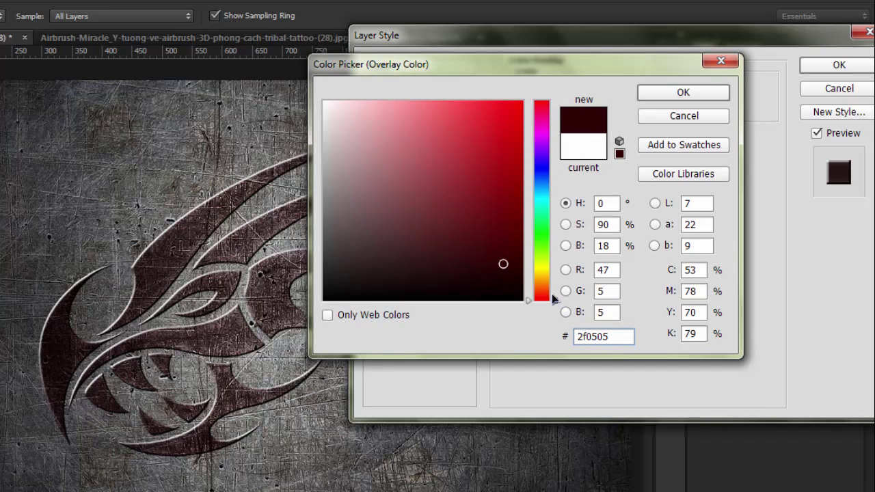
pyautogui.click(552, 292)
pyautogui.moveTo(552, 291); pyautogui.dragTo(556, 288)
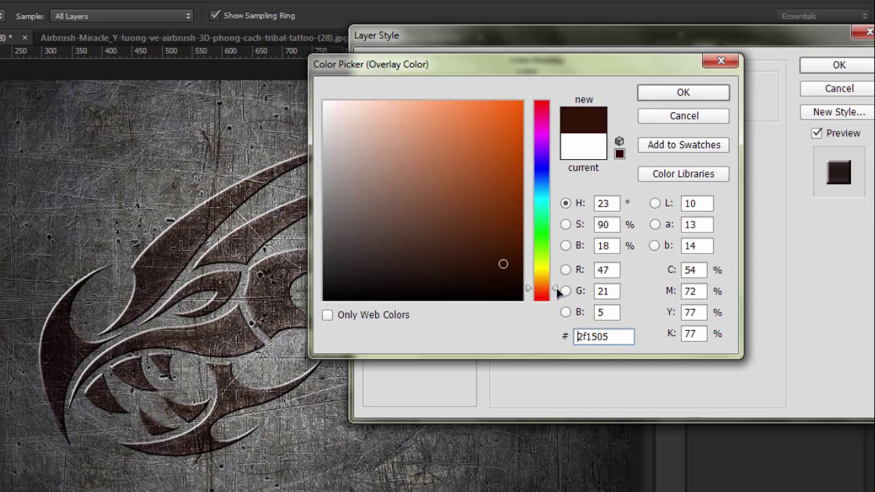
pyautogui.click(711, 89)
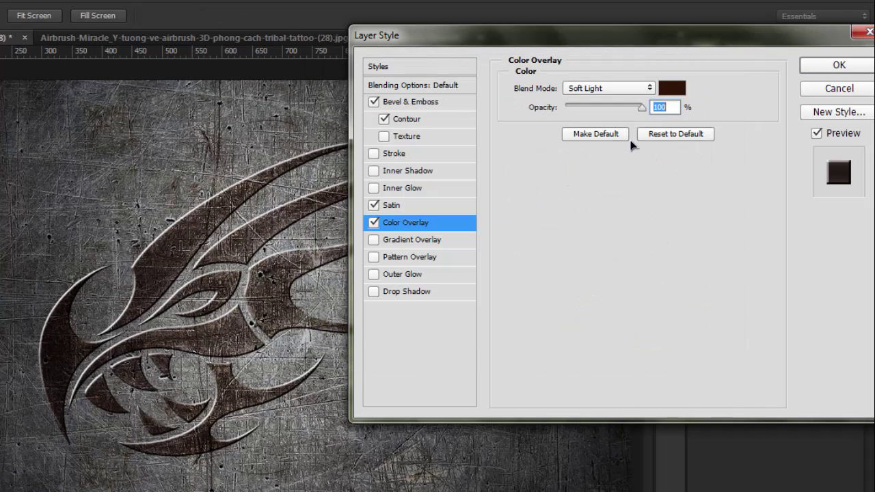
pyautogui.click(675, 90)
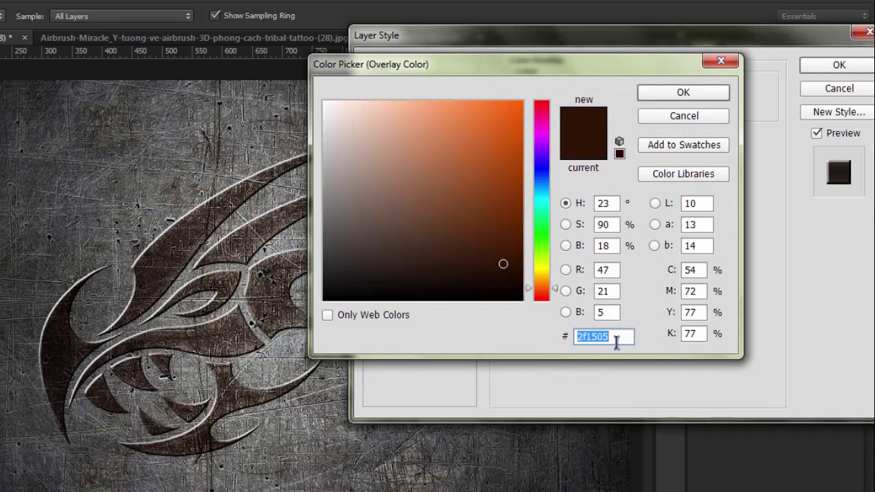
pyautogui.click(683, 92)
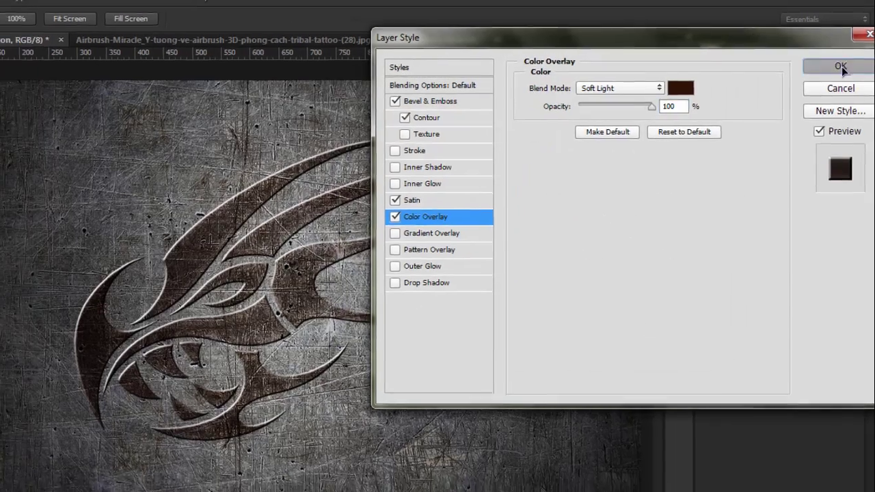
pyautogui.click(839, 66)
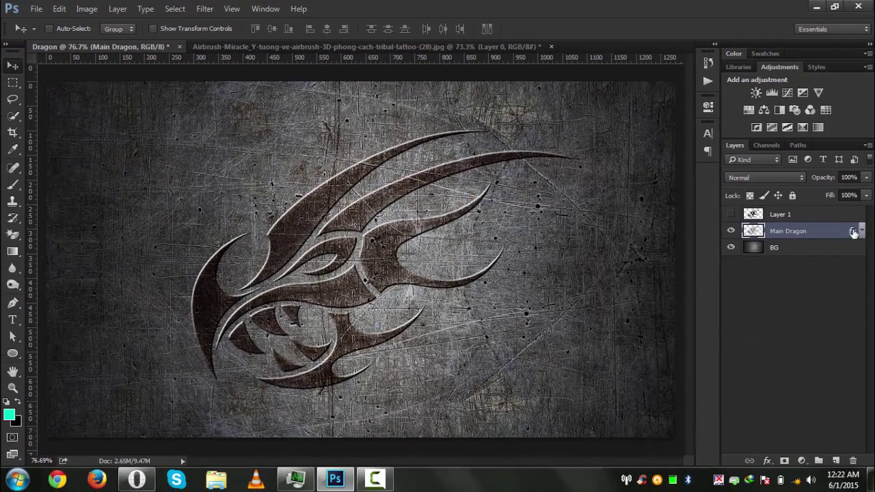
# Step: Select the BG layer and add a Color Overlay effect to it
pyautogui.click(793, 247)
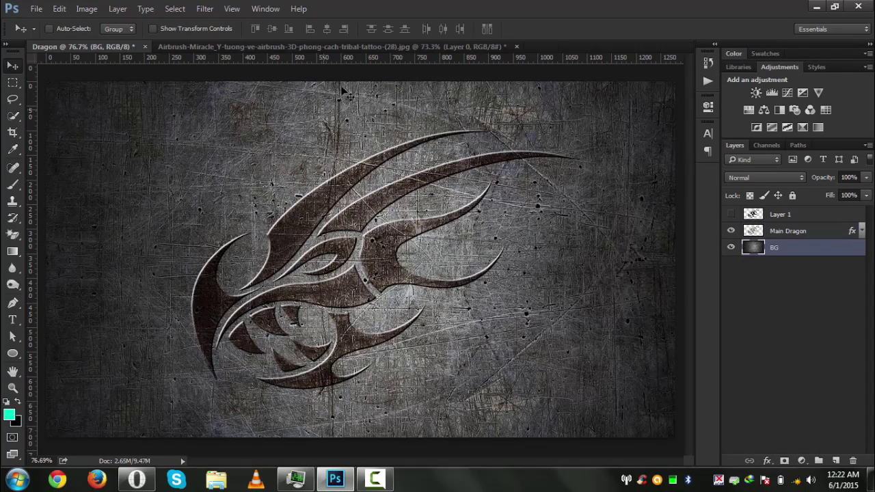
pyautogui.click(768, 461)
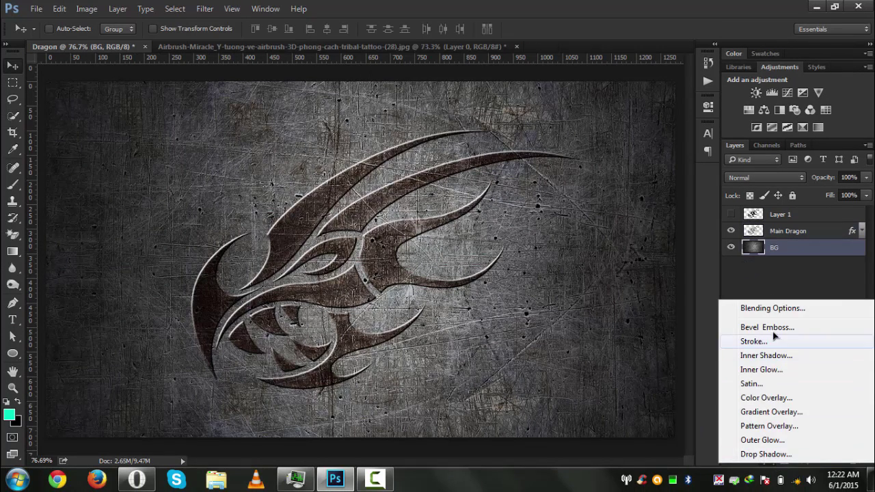
pyautogui.click(776, 401)
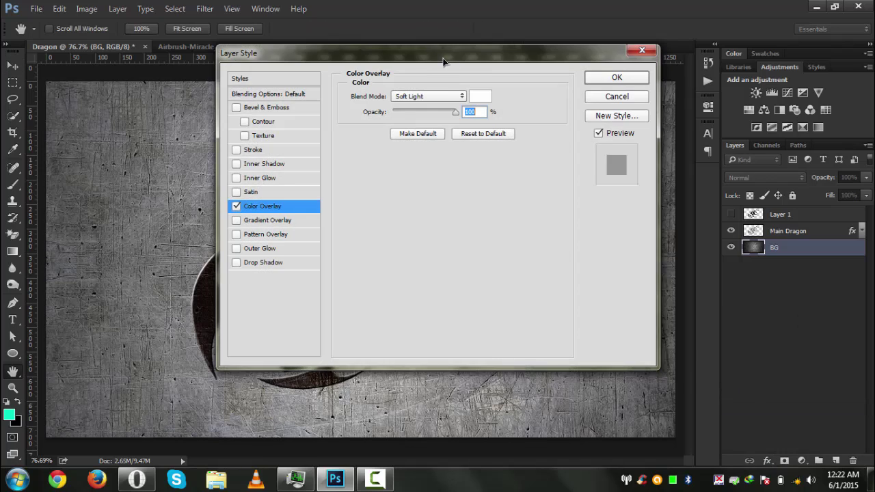
pyautogui.moveTo(443, 62); pyautogui.dragTo(673, 54)
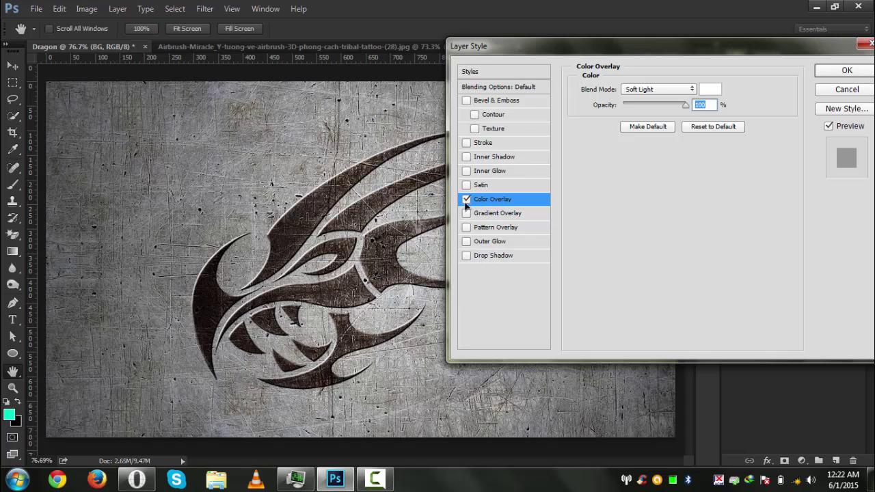
# Step: Set the BG overlay colour to dark brown 2d1100 and apply the layer style
pyautogui.click(709, 88)
pyautogui.click(584, 237)
pyautogui.moveTo(584, 237); pyautogui.dragTo(584, 233)
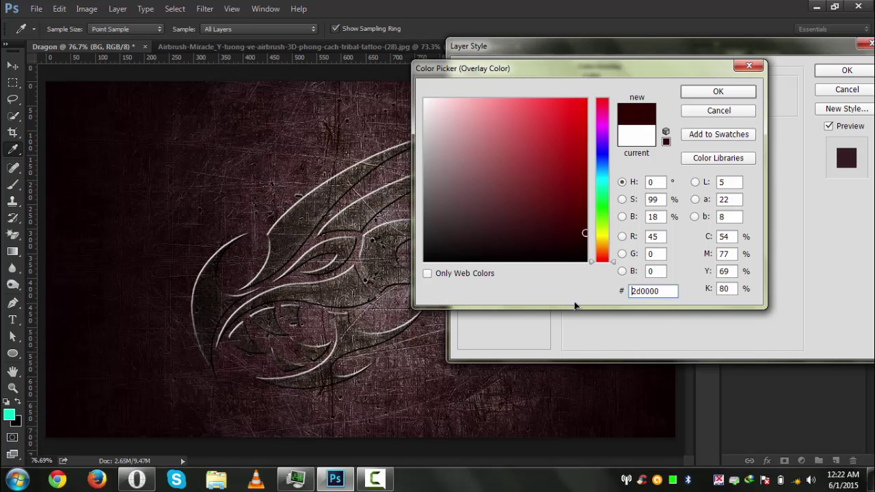
pyautogui.moveTo(613, 259); pyautogui.dragTo(617, 256)
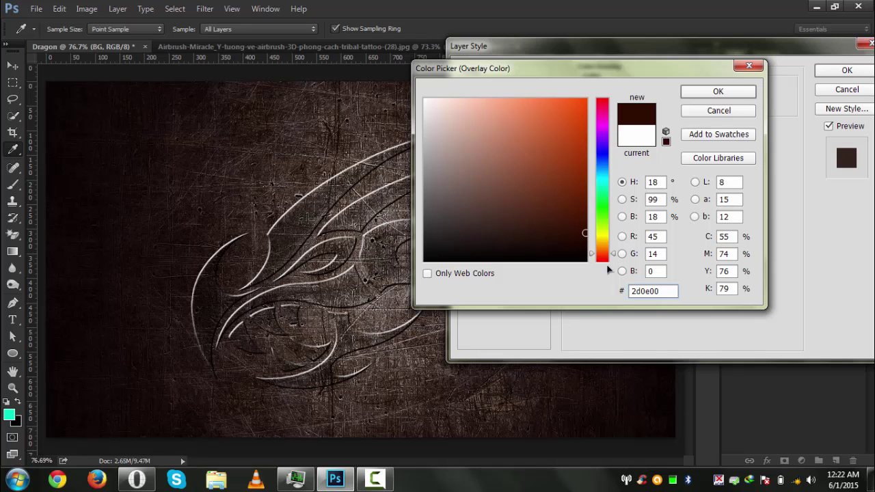
pyautogui.moveTo(615, 256); pyautogui.dragTo(616, 254)
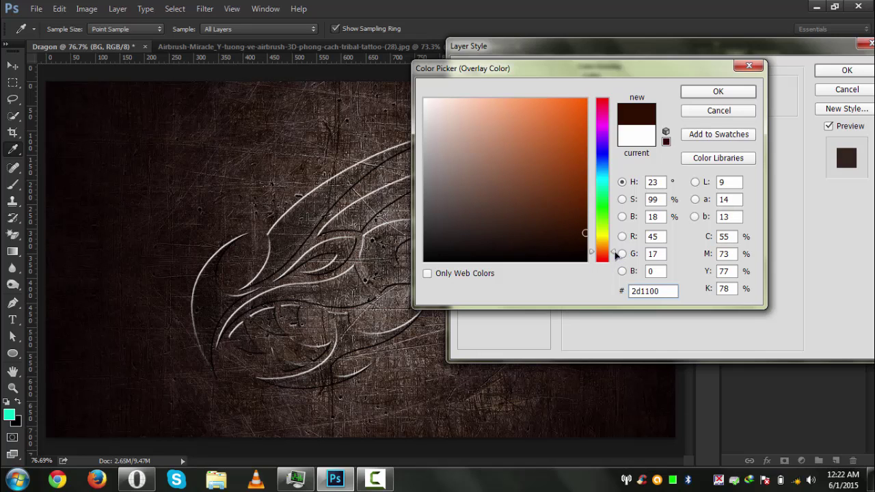
pyautogui.click(717, 92)
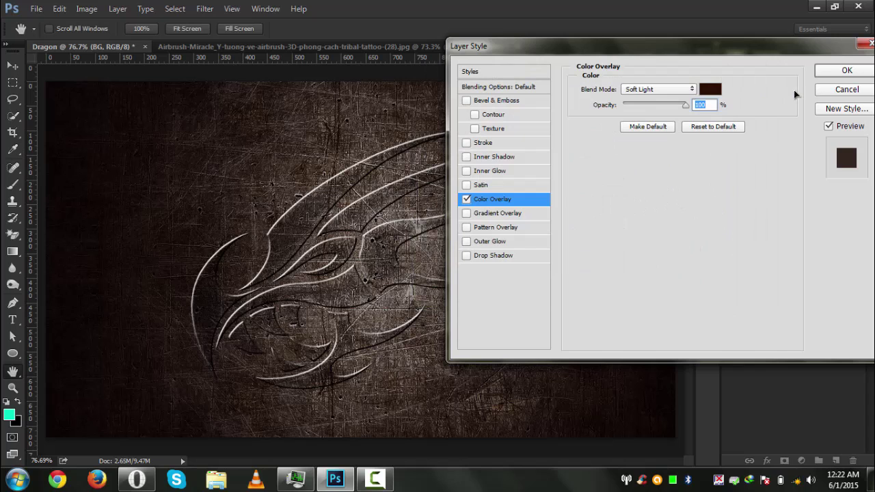
pyautogui.click(838, 73)
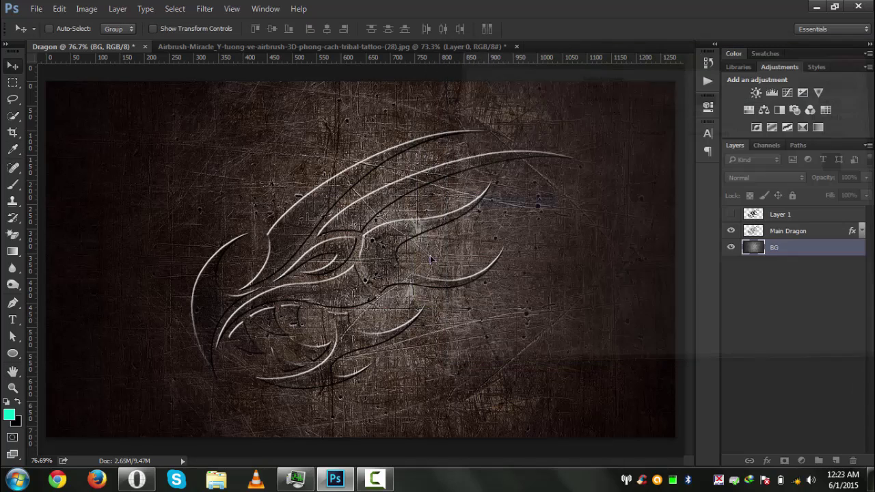
# Step: Hide the Color Overlay effect on the BG layer
pyautogui.click(861, 248)
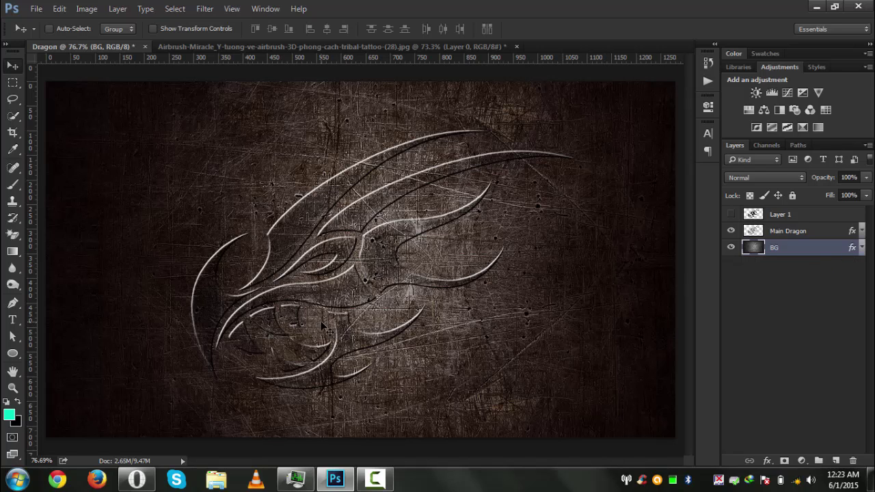
pyautogui.scroll(2, 297, 361)
pyautogui.scroll(-1, 320, 378)
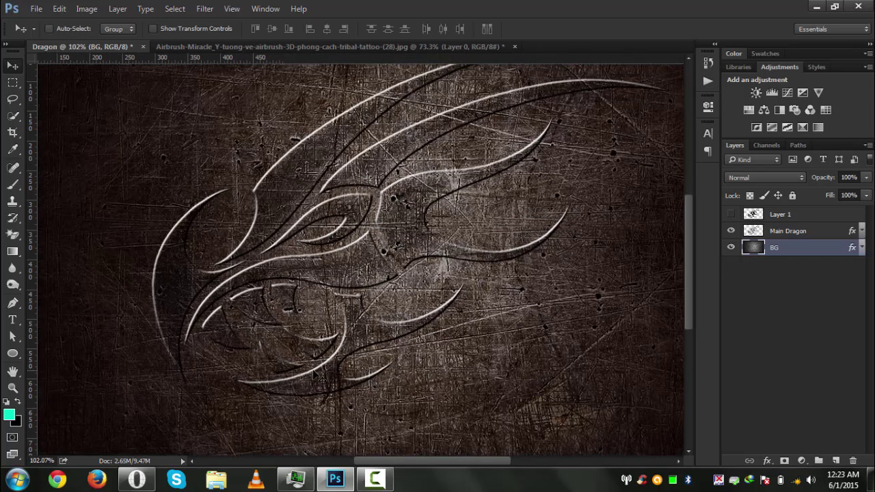
pyautogui.scroll(1, 354, 203)
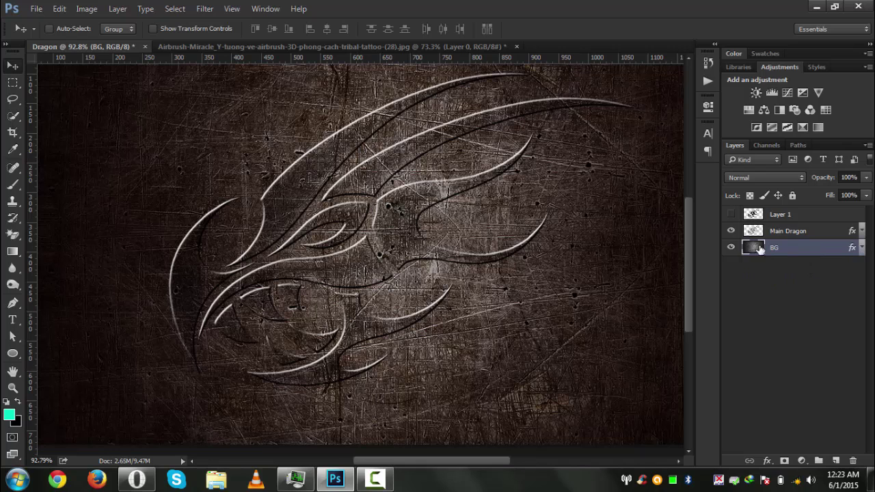
pyautogui.click(861, 248)
pyautogui.click(768, 273)
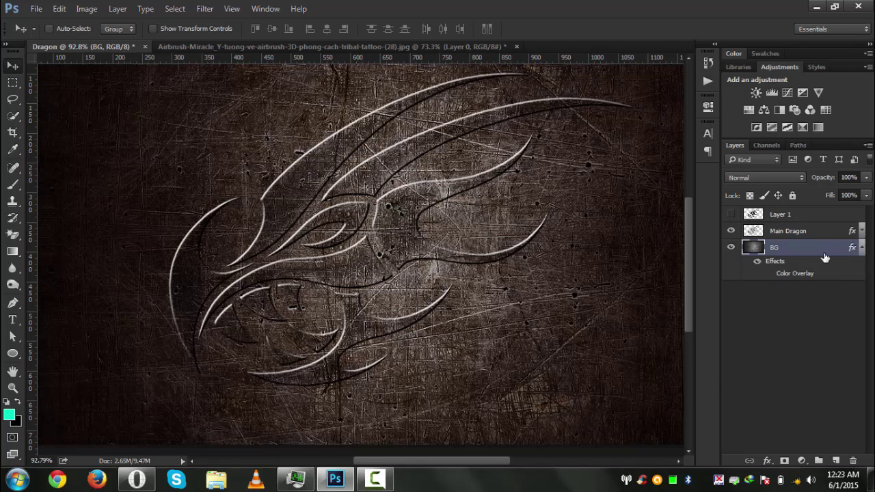
pyautogui.click(861, 247)
# Step: Hide Main Dragon's Color Overlay, then show and select the black dragon Layer 1
pyautogui.click(862, 231)
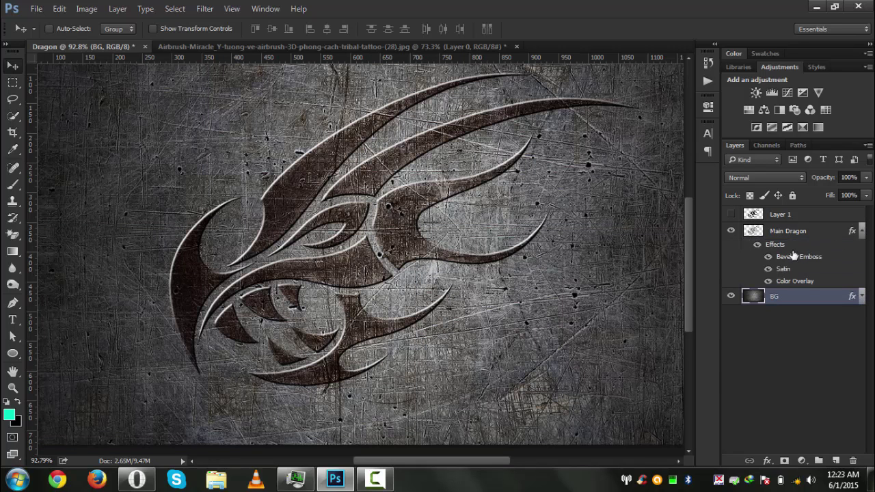
pyautogui.click(768, 280)
pyautogui.click(862, 231)
pyautogui.click(793, 289)
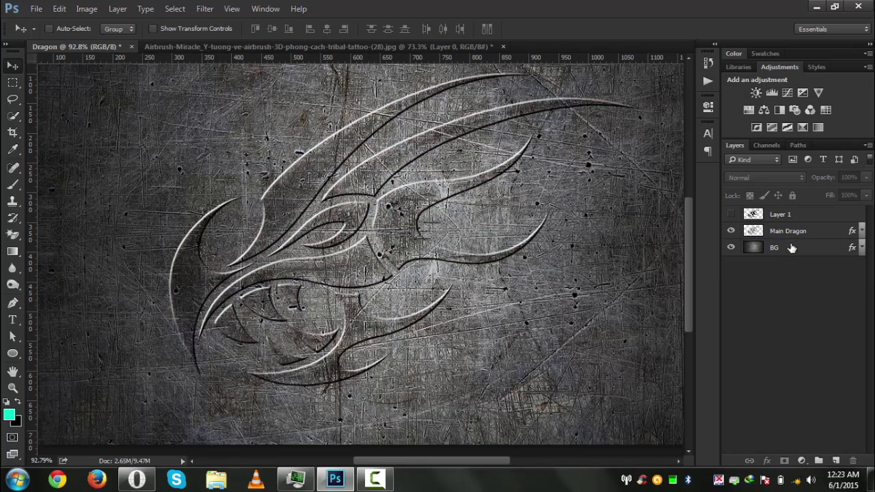
pyautogui.click(779, 217)
pyautogui.click(730, 215)
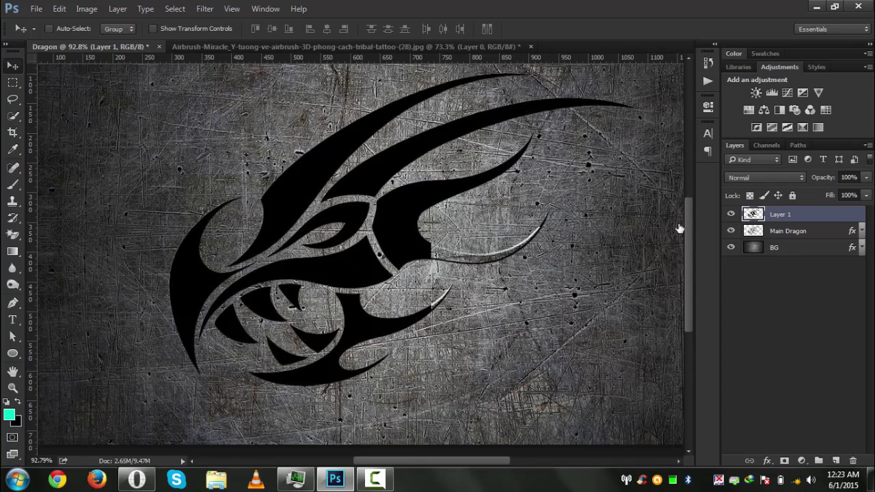
# Step: Rename Layer 1 to 'Shadow'
pyautogui.doubleClick(782, 216)
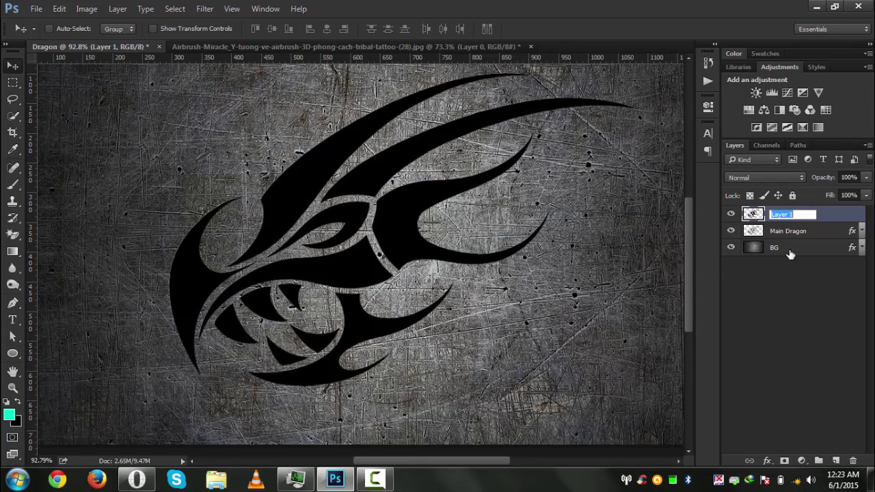
pyautogui.press('capslock')
pyautogui.write('S')
pyautogui.press('capslock')
pyautogui.write('hadow')
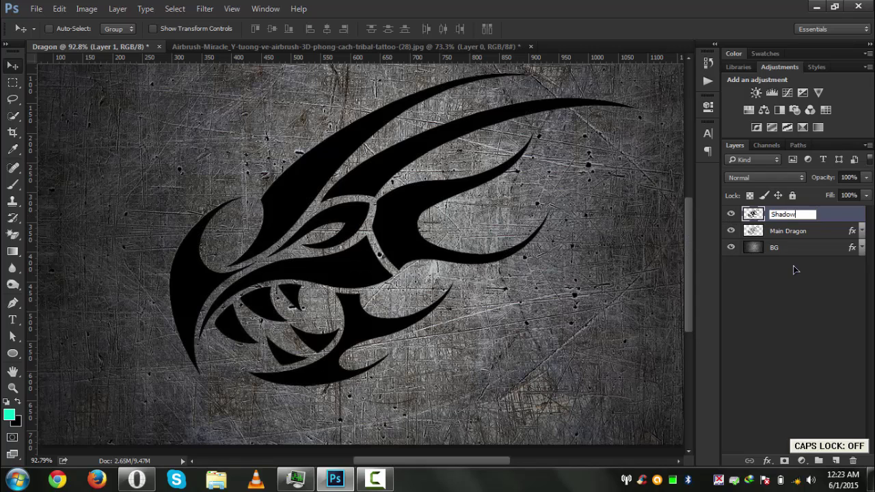
pyautogui.press('Return')
# Step: Move Shadow beneath Main Dragon, show the Actions panel, and switch to the tutorial browser
pyautogui.moveTo(792, 217); pyautogui.dragTo(787, 237)
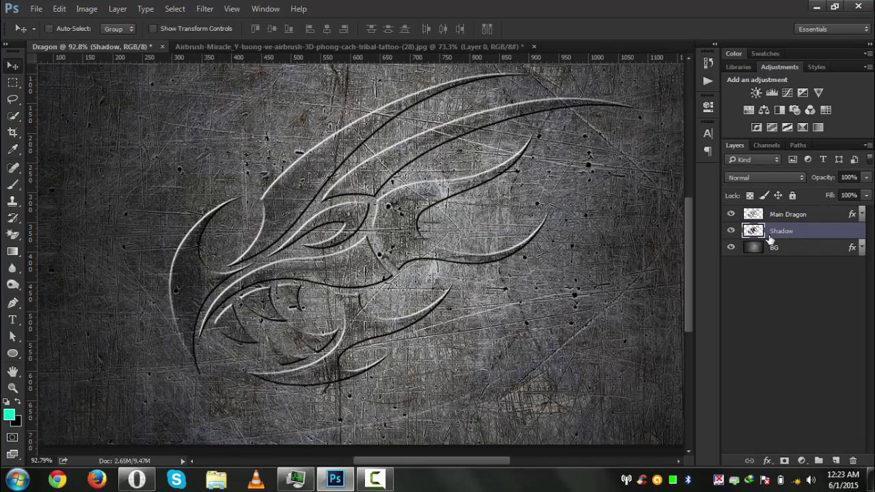
pyautogui.keyDown('alt'); pyautogui.scroll(-1, 451, 237); pyautogui.keyUp('alt')
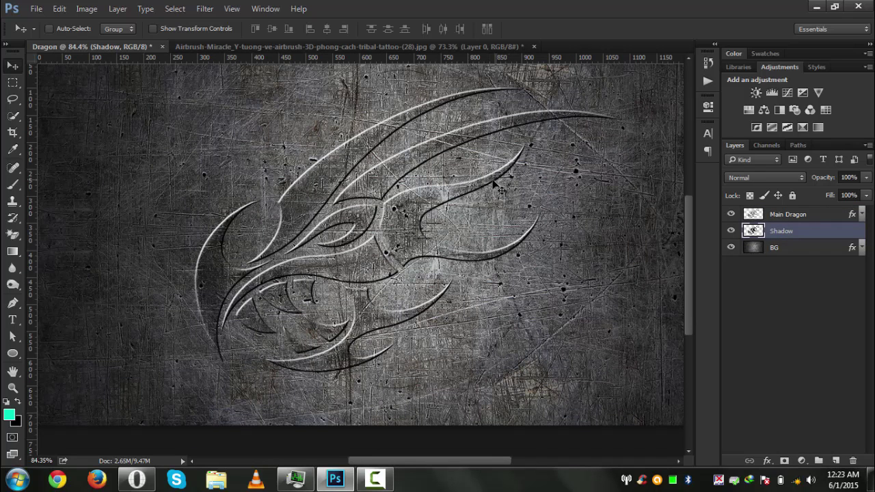
pyautogui.click(708, 82)
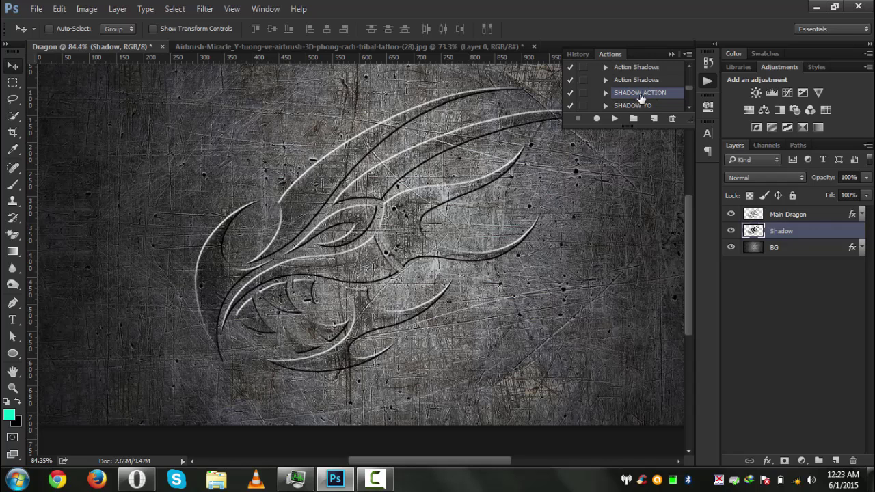
pyautogui.click(145, 482)
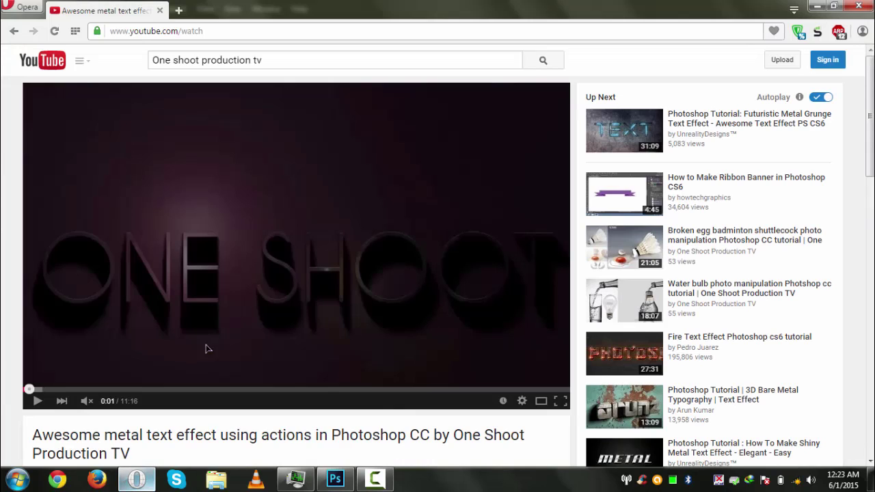
# Step: Scroll through the YouTube metal-effect tutorial in Opera, then minimize Opera
pyautogui.scroll(-2, 186, 218)
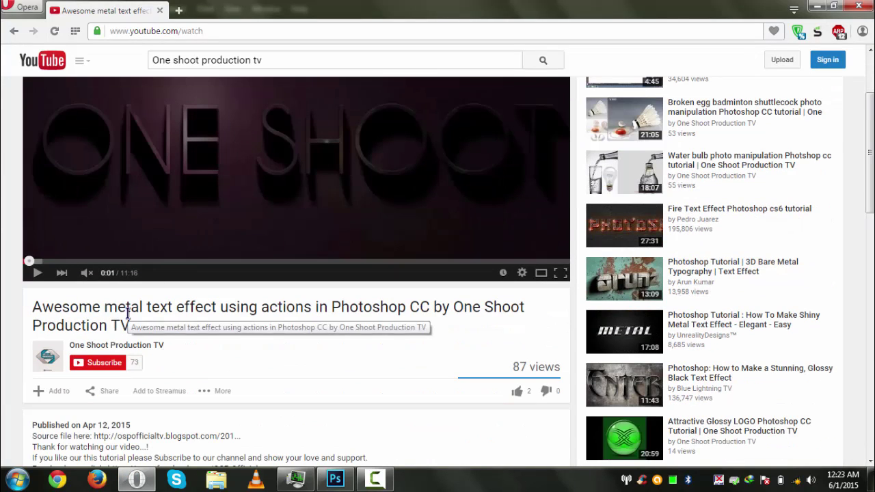
pyautogui.scroll(1, 164, 266)
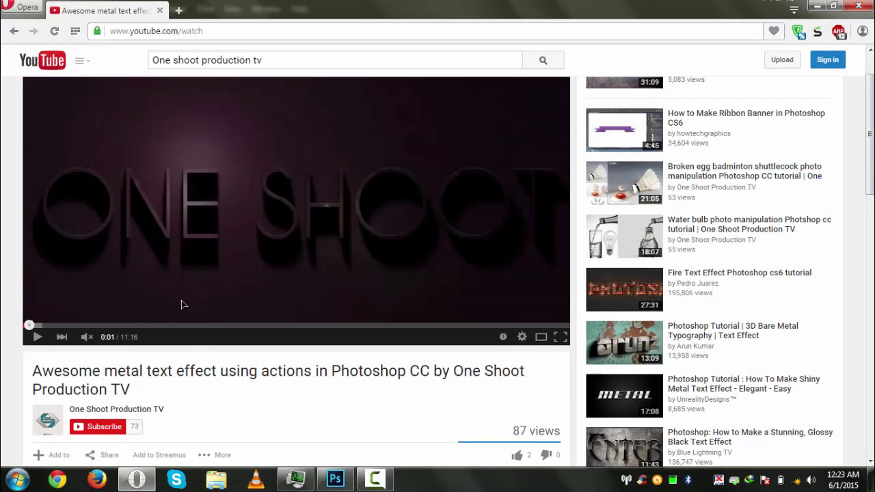
pyautogui.scroll(-1, 182, 304)
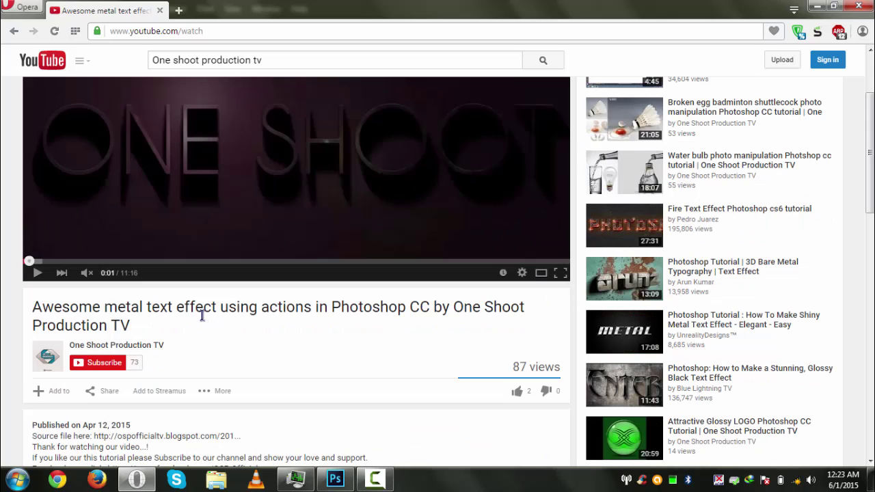
pyautogui.click(817, 6)
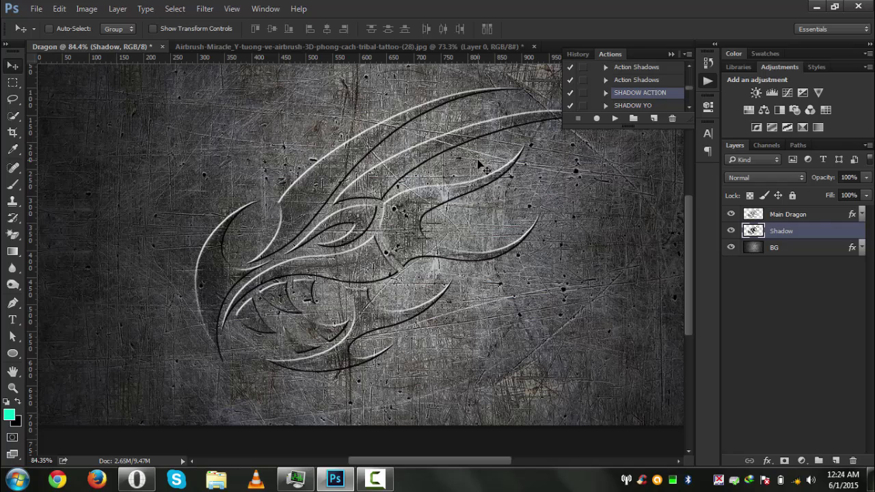
# Step: Run SHADOW ACTION twice to create two Shadow copies
pyautogui.click(614, 119)
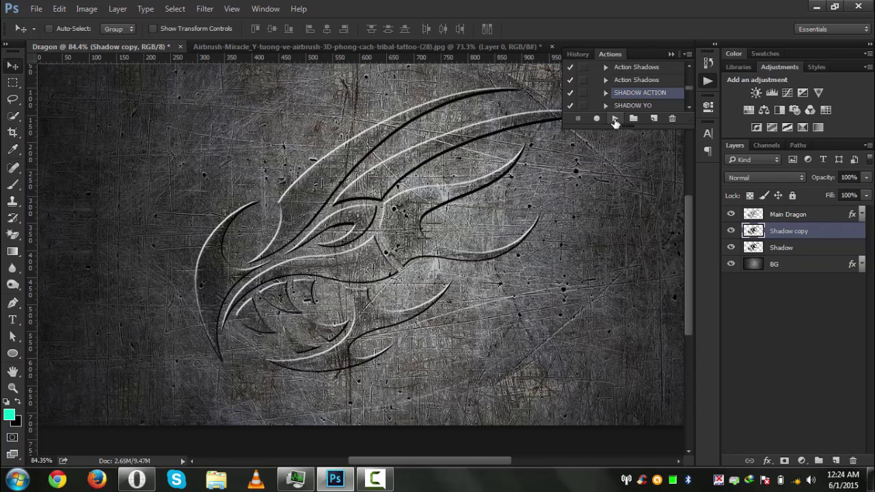
pyautogui.click(614, 119)
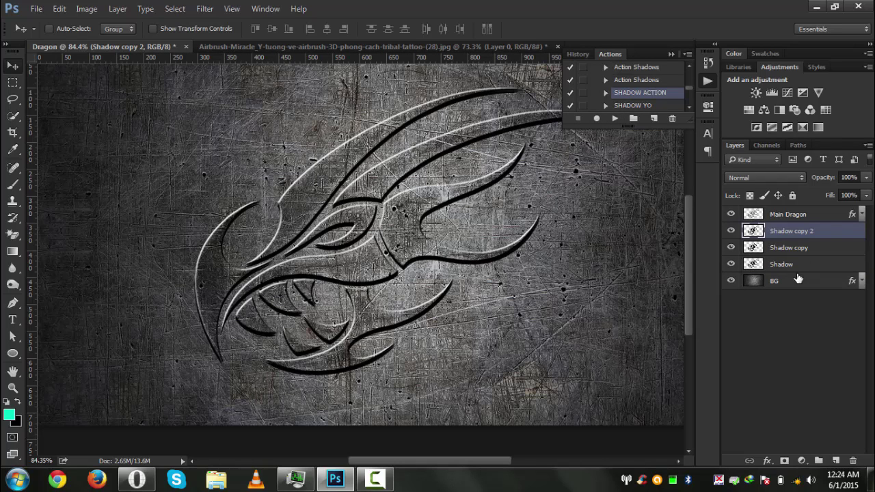
pyautogui.click(672, 54)
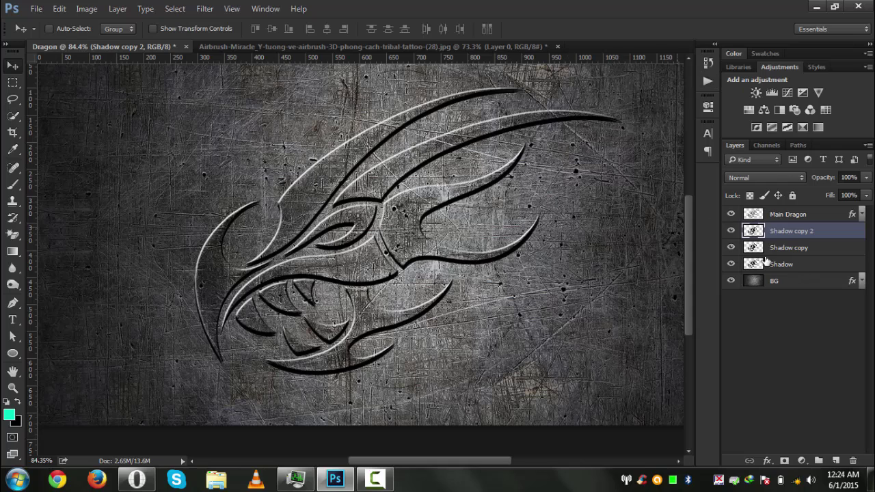
# Step: Select Shadow, Shadow copy and Shadow copy 2 and merge them into one layer
pyautogui.click(809, 265)
pyautogui.click(811, 254)
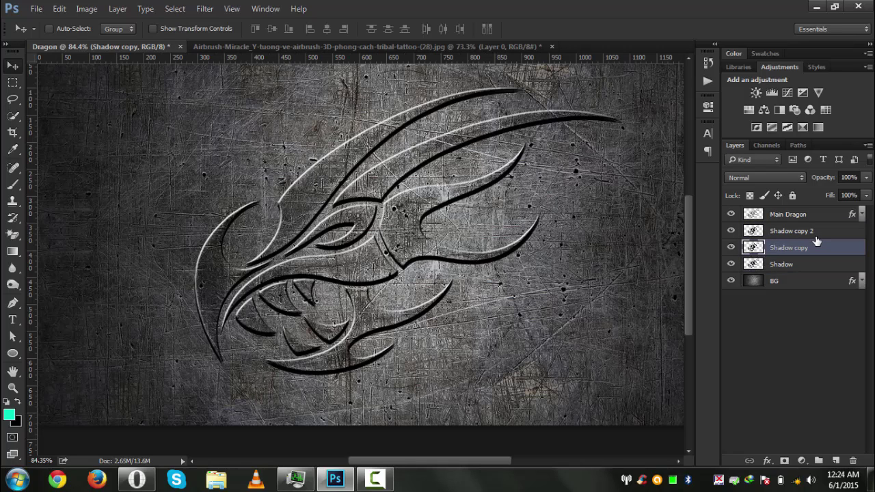
pyautogui.click(820, 232)
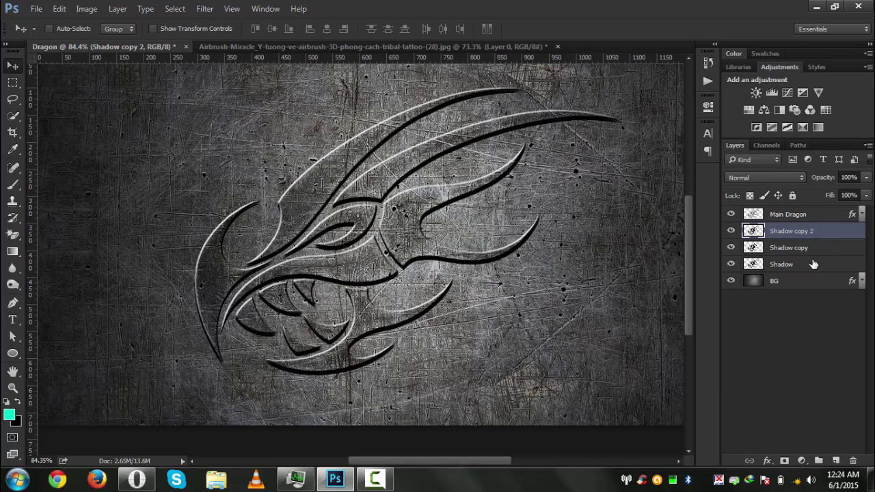
pyautogui.keyDown('shift'); pyautogui.click(812, 264); pyautogui.keyUp('shift')
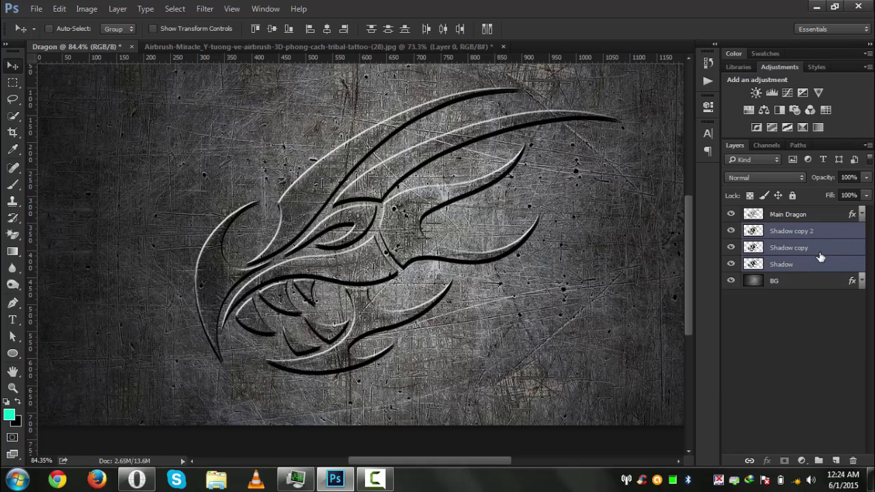
pyautogui.hotkey('ctrl', 'e')
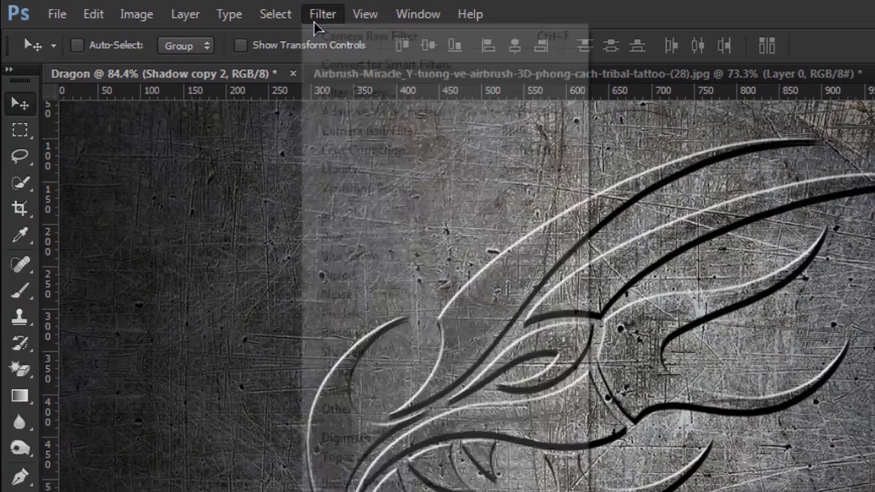
# Step: Apply a 2.0-pixel Gaussian Blur to the merged Shadow copy 2 layer
pyautogui.click(211, 12)
pyautogui.moveTo(578, 234)
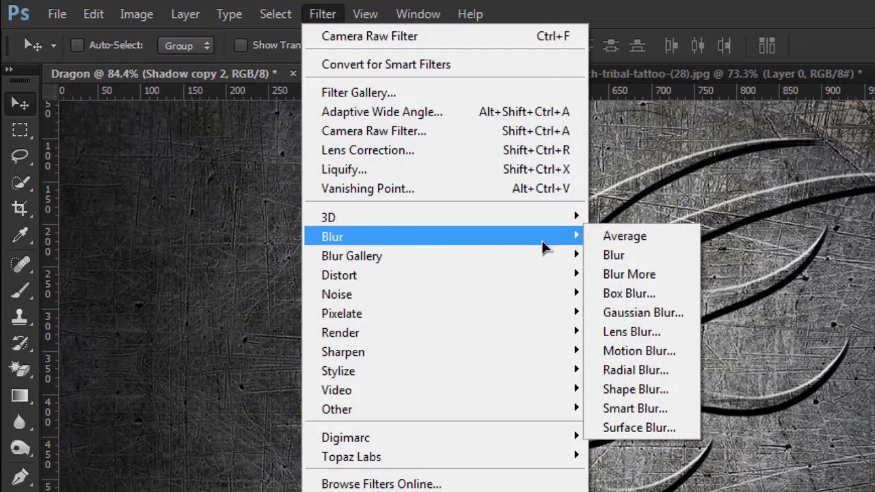
pyautogui.click(641, 312)
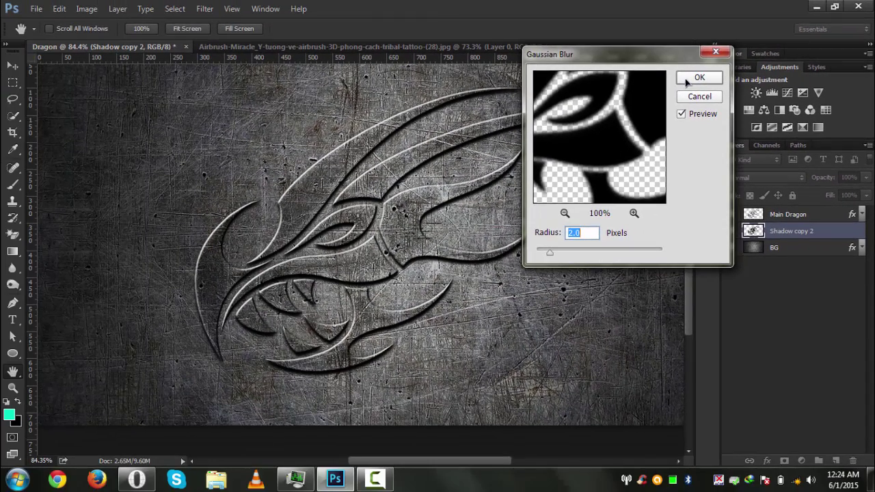
pyautogui.press('Return')
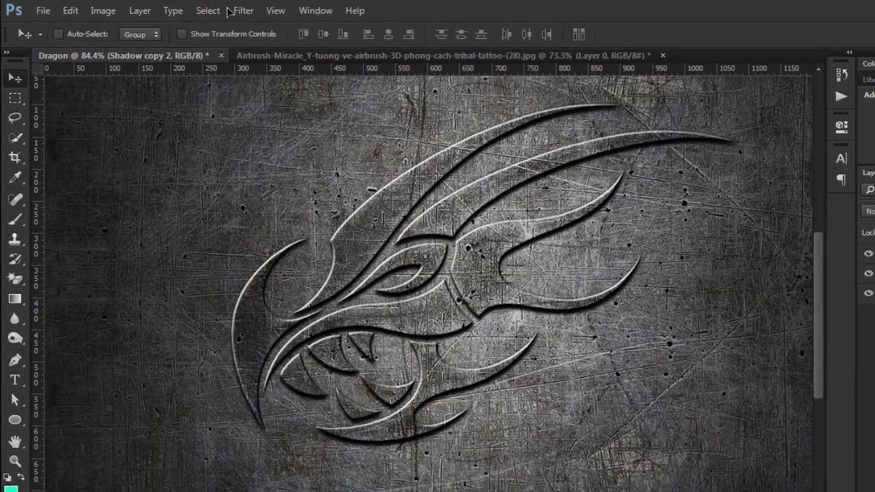
# Step: Apply a Motion Blur to the shadow with a 135° angle and 13-pixel distance
pyautogui.click(205, 9)
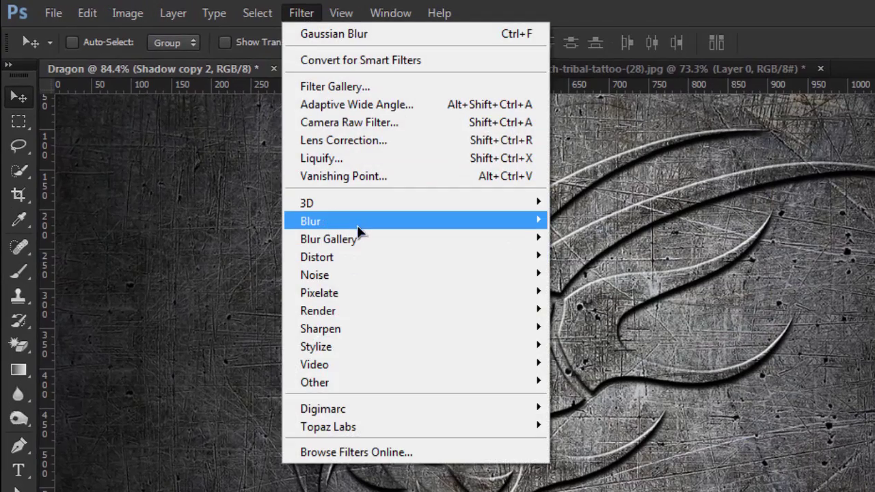
pyautogui.moveTo(371, 226)
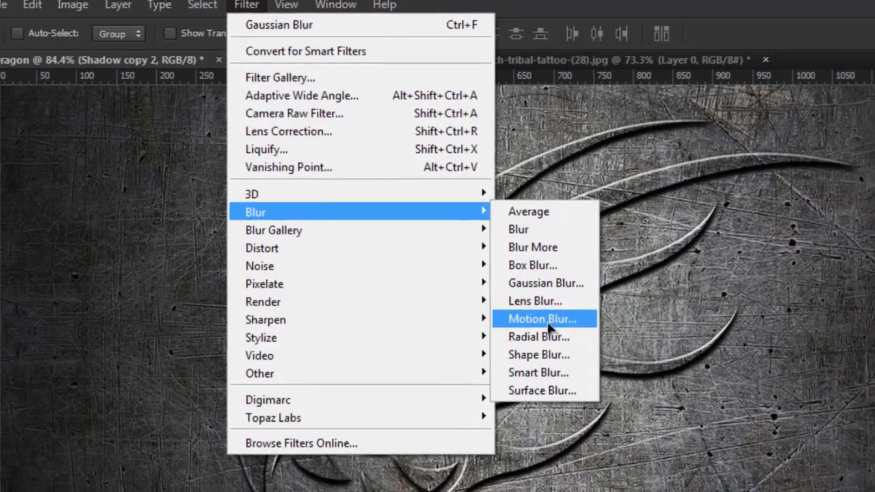
pyautogui.click(596, 328)
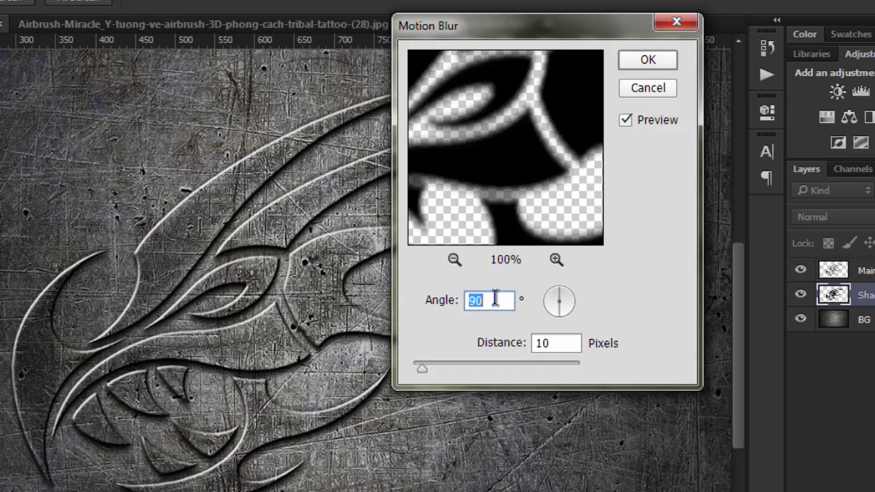
pyautogui.write('135')
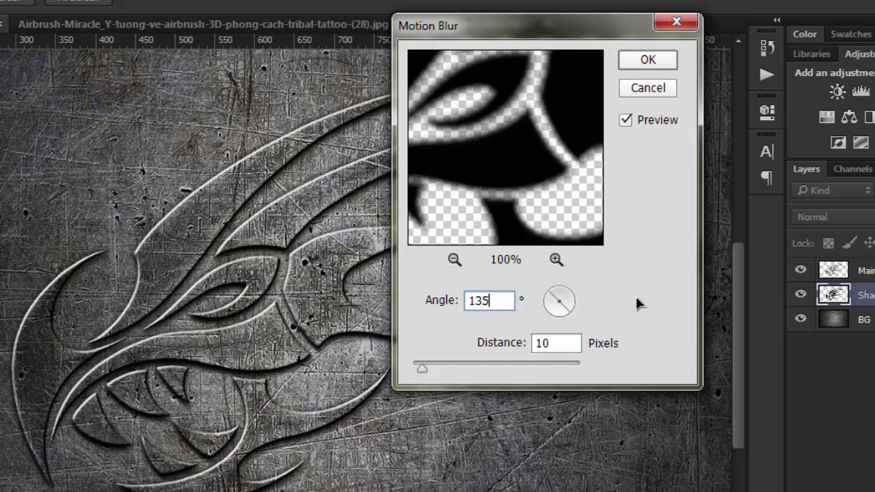
pyautogui.doubleClick(565, 339)
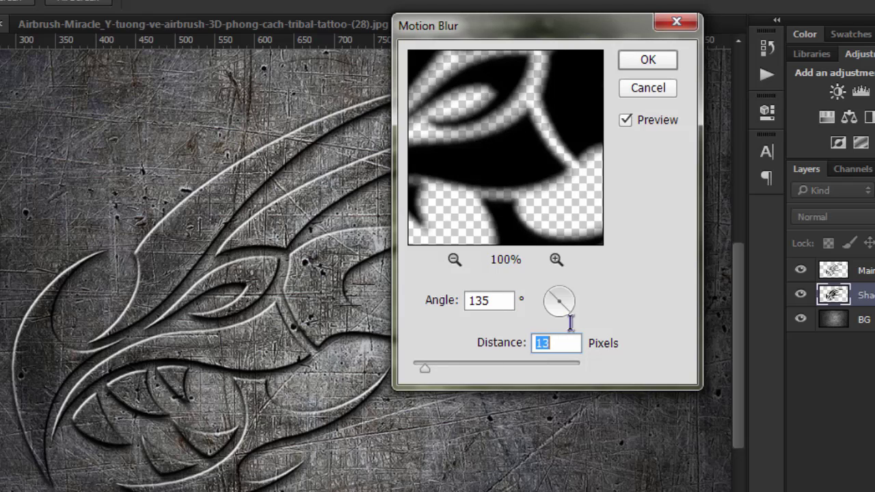
pyautogui.press('Up')
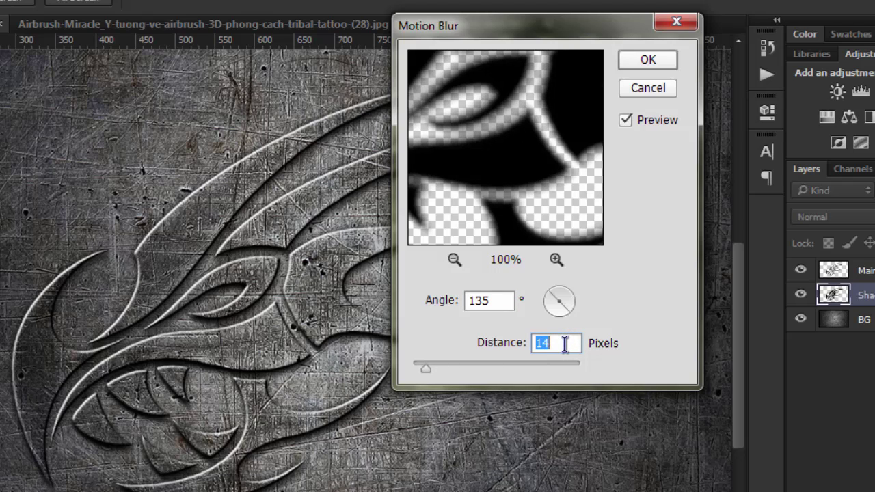
pyautogui.press('Up')
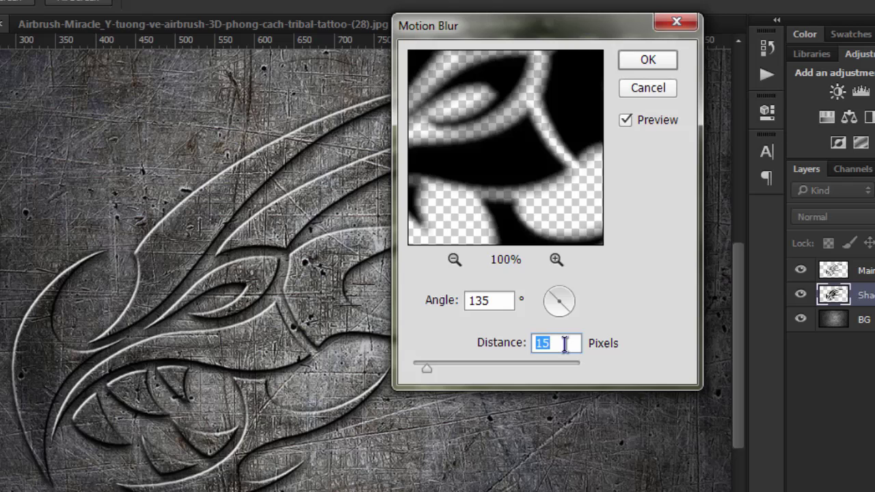
pyautogui.press('Down')
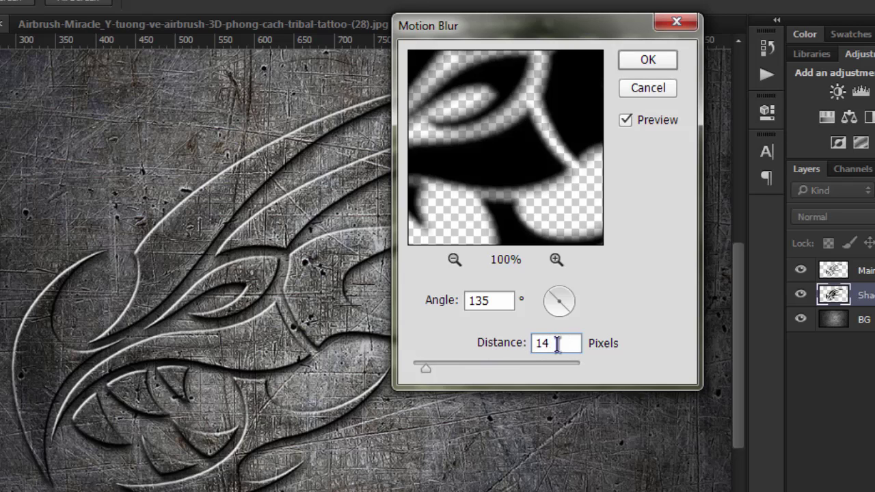
pyautogui.press('Down')
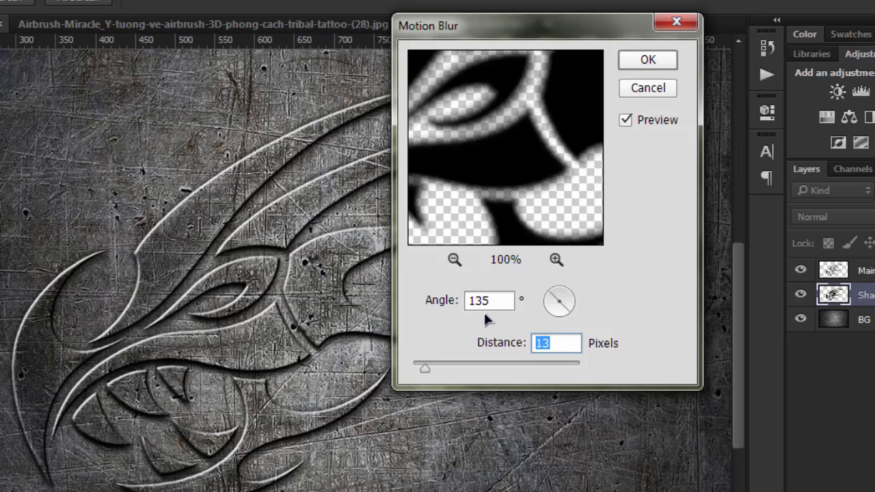
pyautogui.click(648, 60)
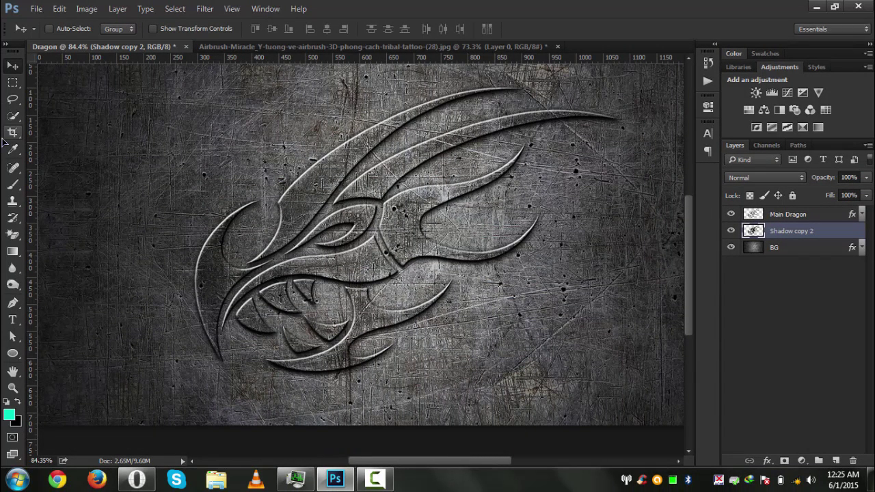
# Step: Enable the brown Color Overlay effect on the Main Dragon layer
pyautogui.scroll(2, 138, 179)
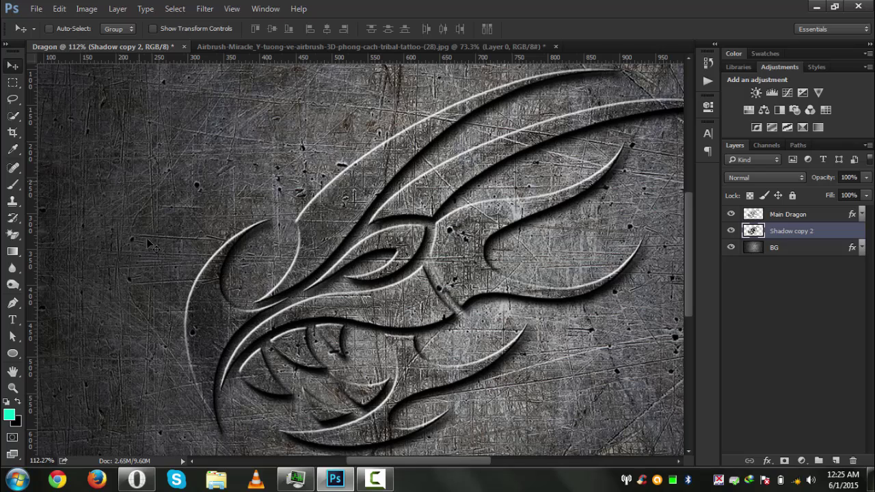
pyautogui.scroll(-2, 147, 242)
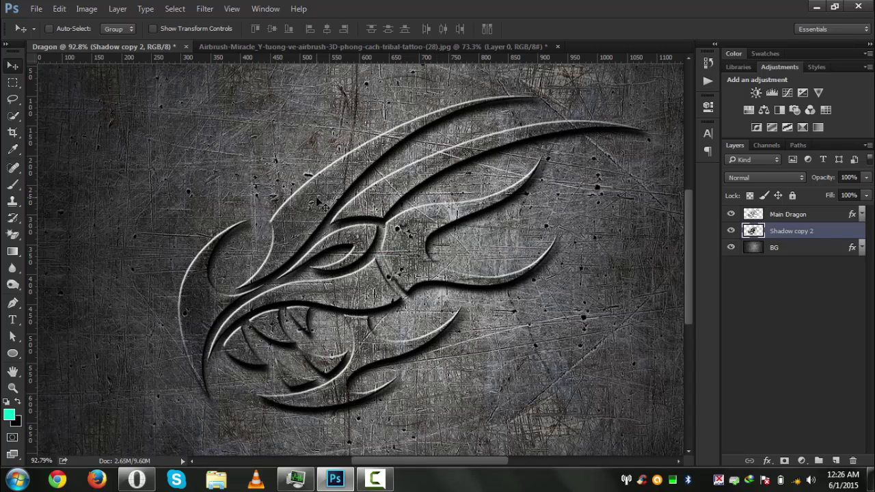
pyautogui.scroll(-1, 318, 201)
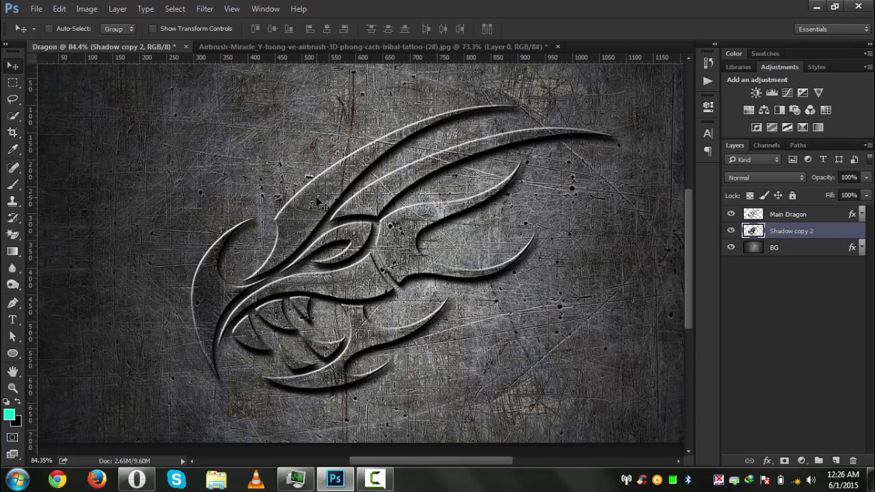
pyautogui.scroll(1, 319, 202)
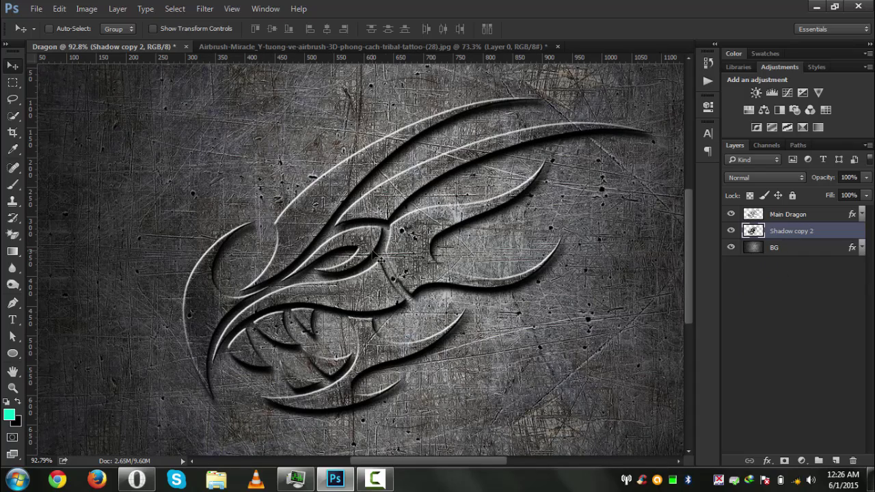
pyautogui.scroll(-2, 375, 256)
pyautogui.click(861, 215)
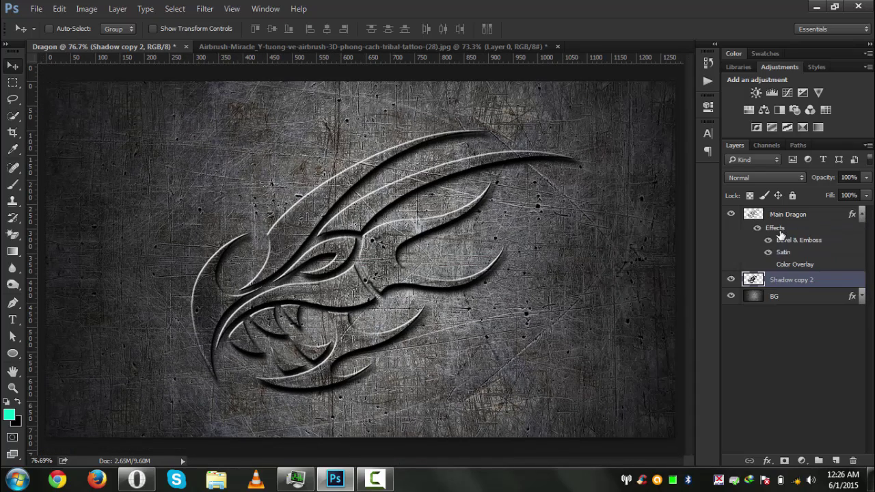
pyautogui.click(768, 265)
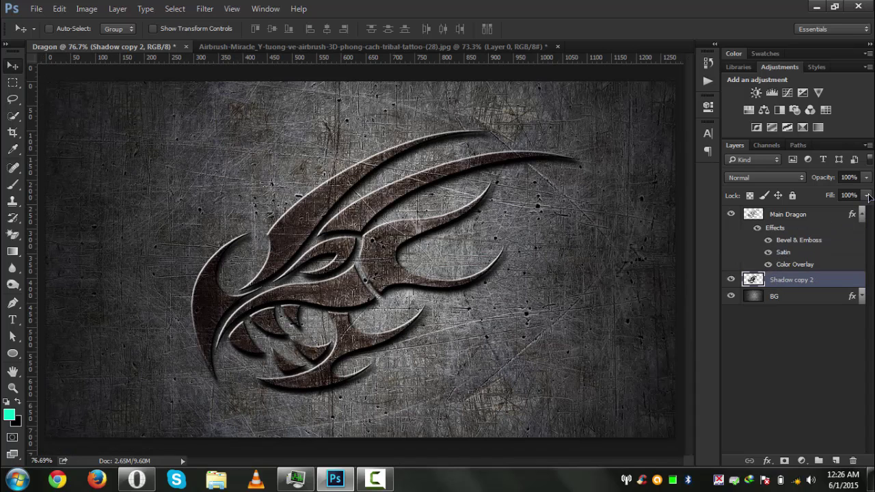
# Step: Enable the brown Color Overlay effect on the BG scratched metal layer
pyautogui.click(855, 219)
pyautogui.click(862, 214)
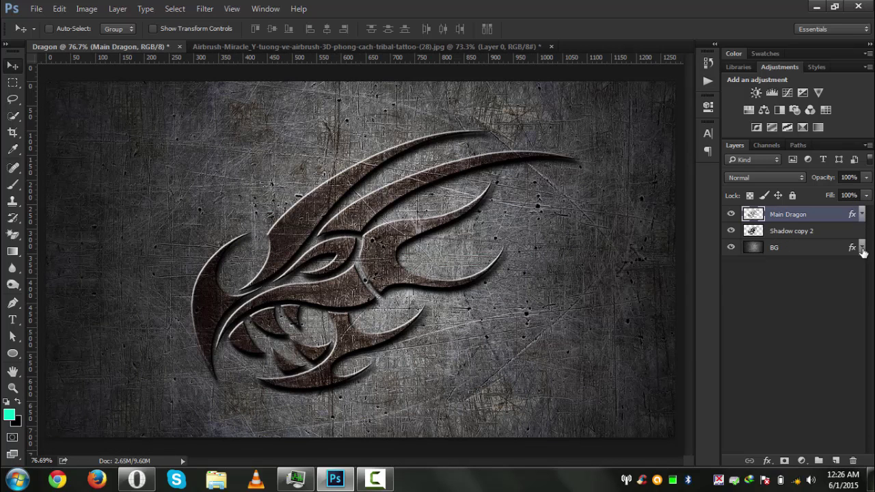
pyautogui.click(862, 247)
pyautogui.click(767, 274)
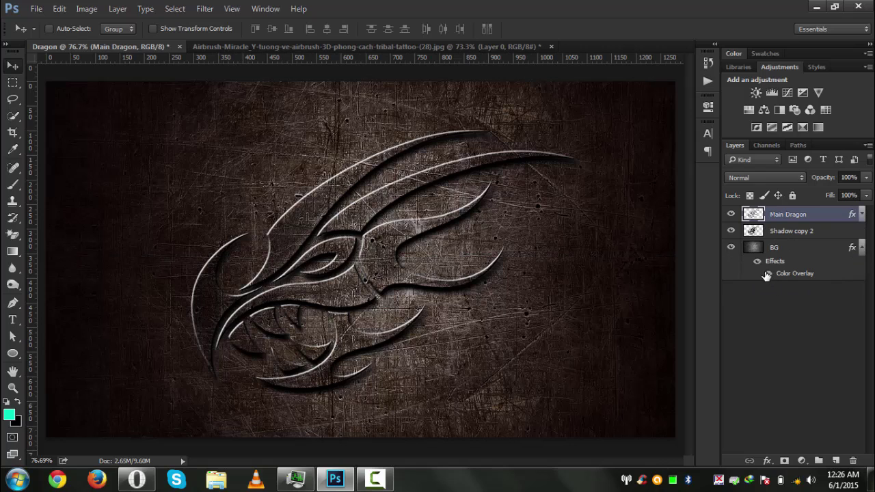